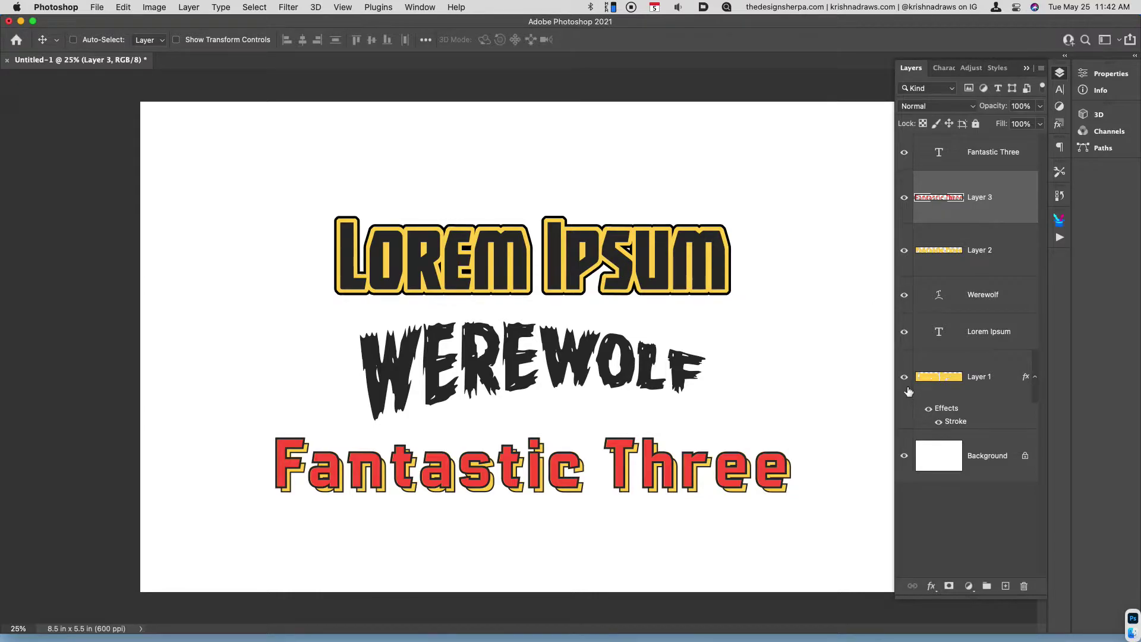
# Hide every layer except the Lorem Ipsum text and the Background, and make the Lorem Ipsum layer active
pyautogui.moveTo(906, 374); pyautogui.dragTo(917, 179)
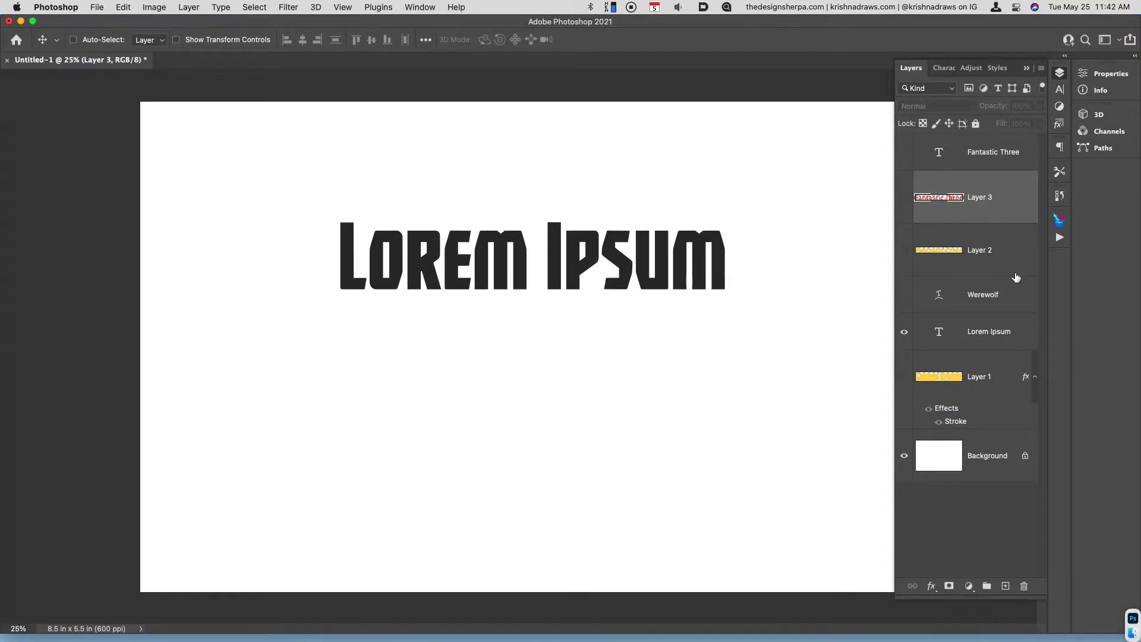
pyautogui.click(984, 330)
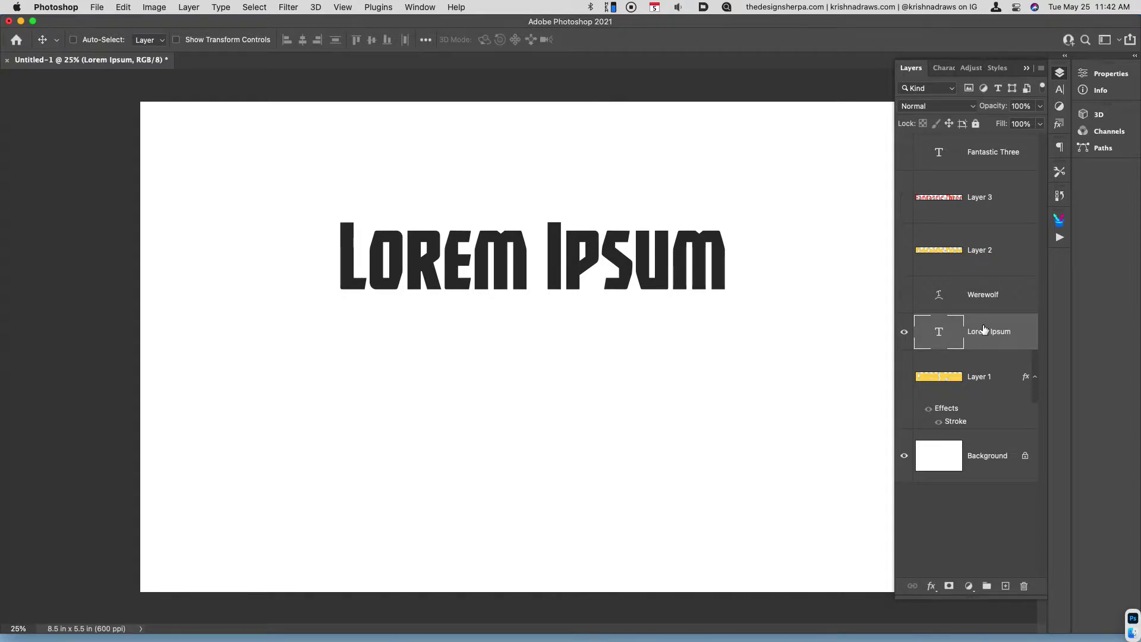
pyautogui.press('super+equal')
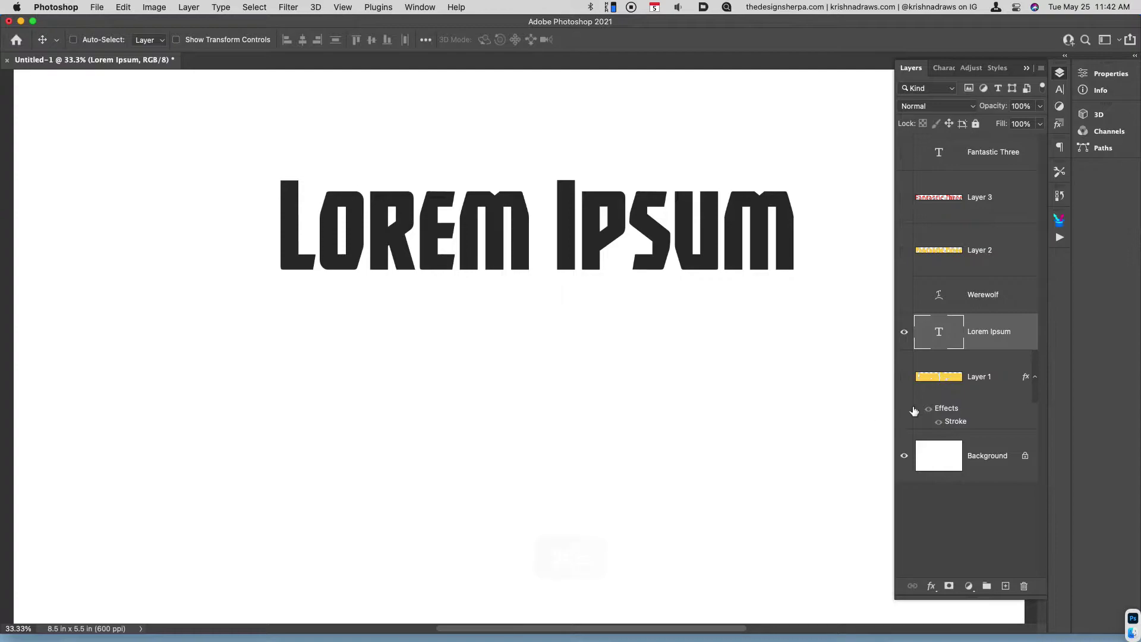
# Load the Lorem Ipsum lettering as a selection and expand it by 25 pixels
pyautogui.press('super')
pyautogui.press('super')
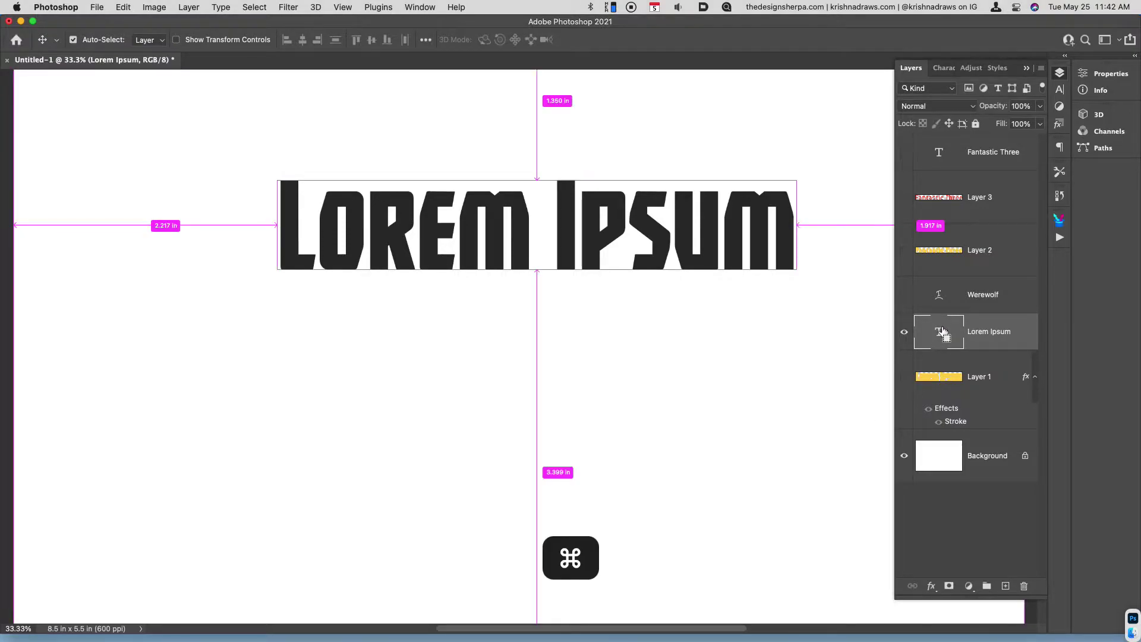
pyautogui.keyDown('super'); pyautogui.click(941, 334); pyautogui.keyUp('super')
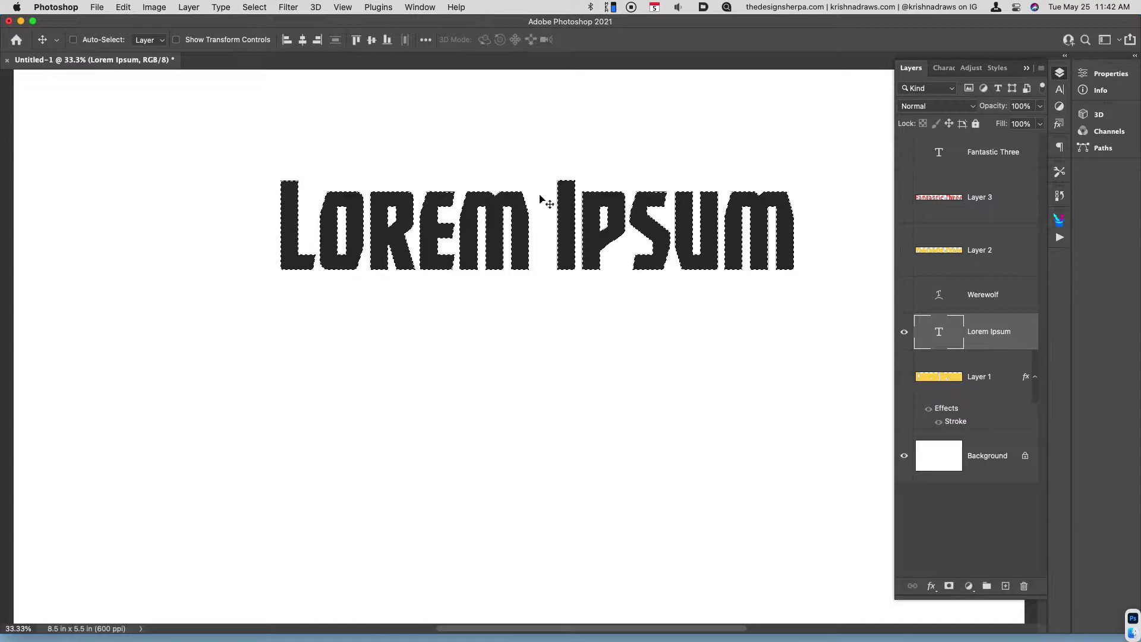
pyautogui.click(255, 7)
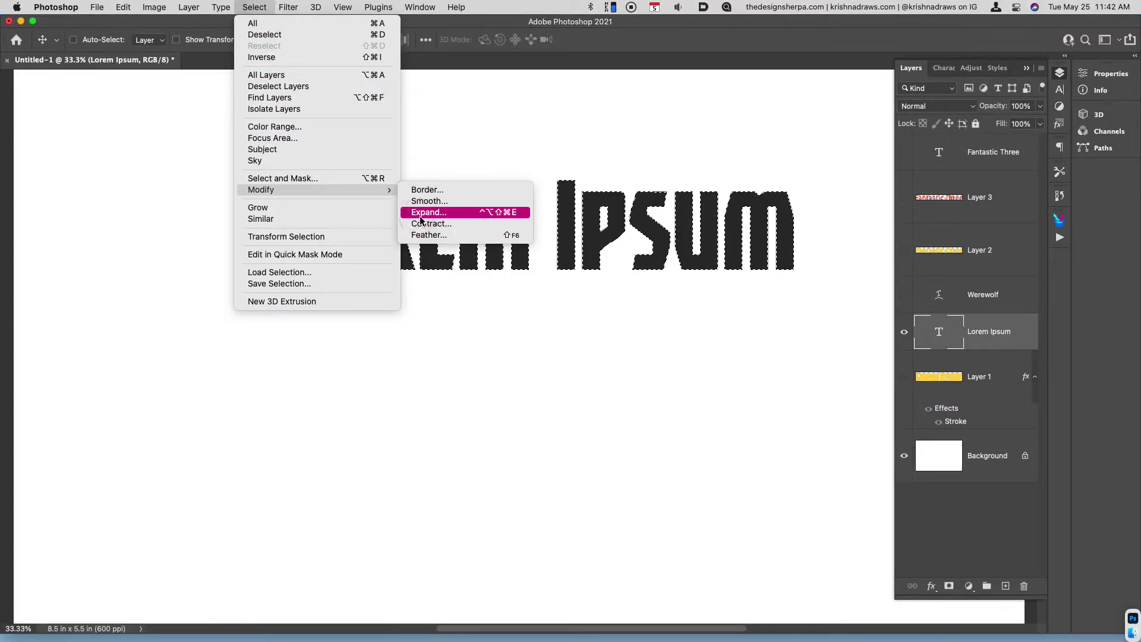
pyautogui.click(422, 212)
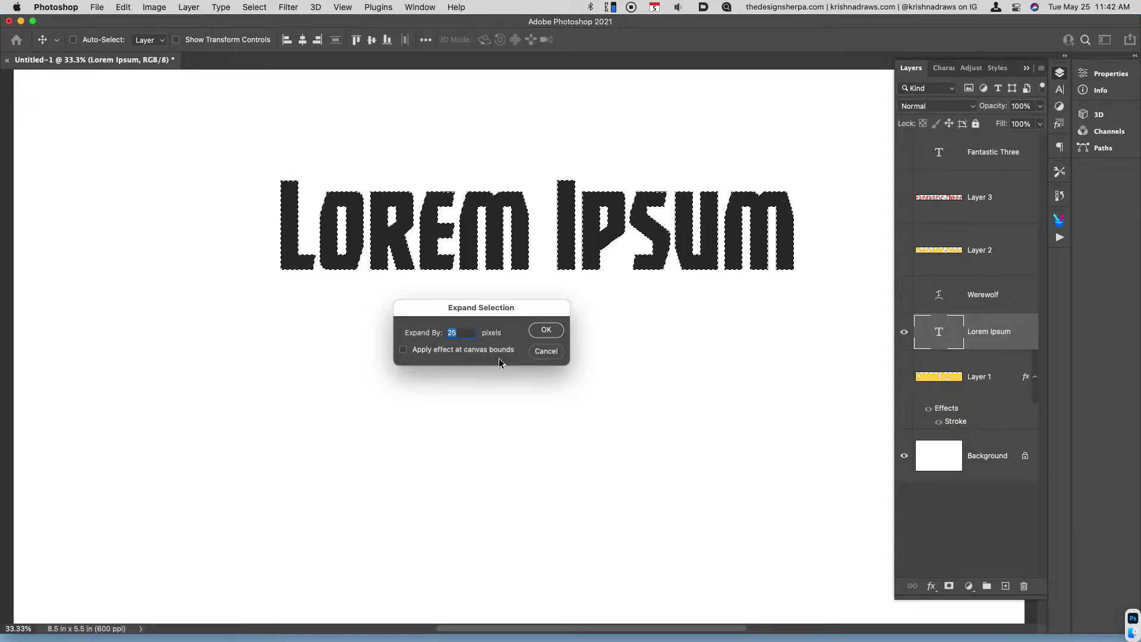
pyautogui.click(560, 339)
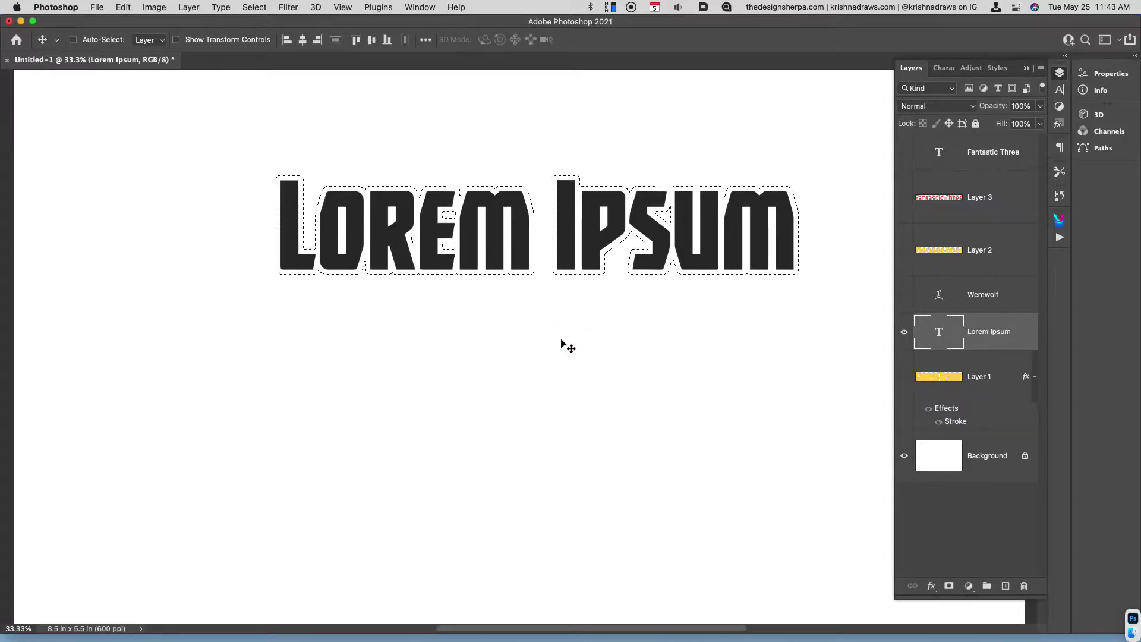
# Fill the expanded selection with yellow (H 45, S 81, B 100) on a new layer directly beneath the Lorem Ipsum text, and deselect
pyautogui.click(981, 383)
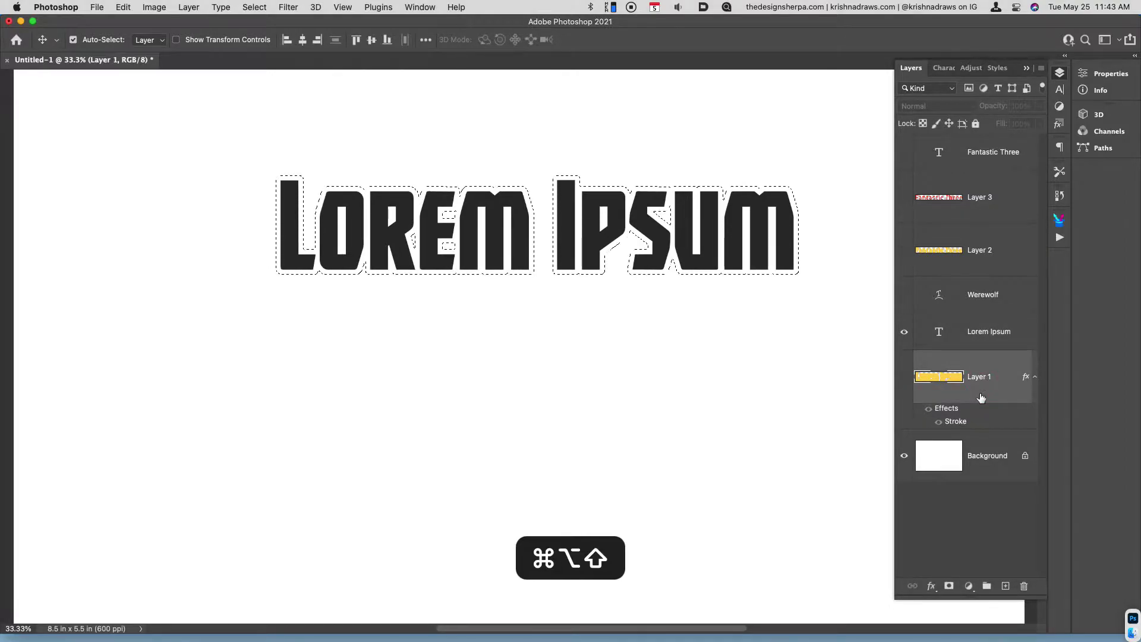
pyautogui.press('super+alt+shift+n')
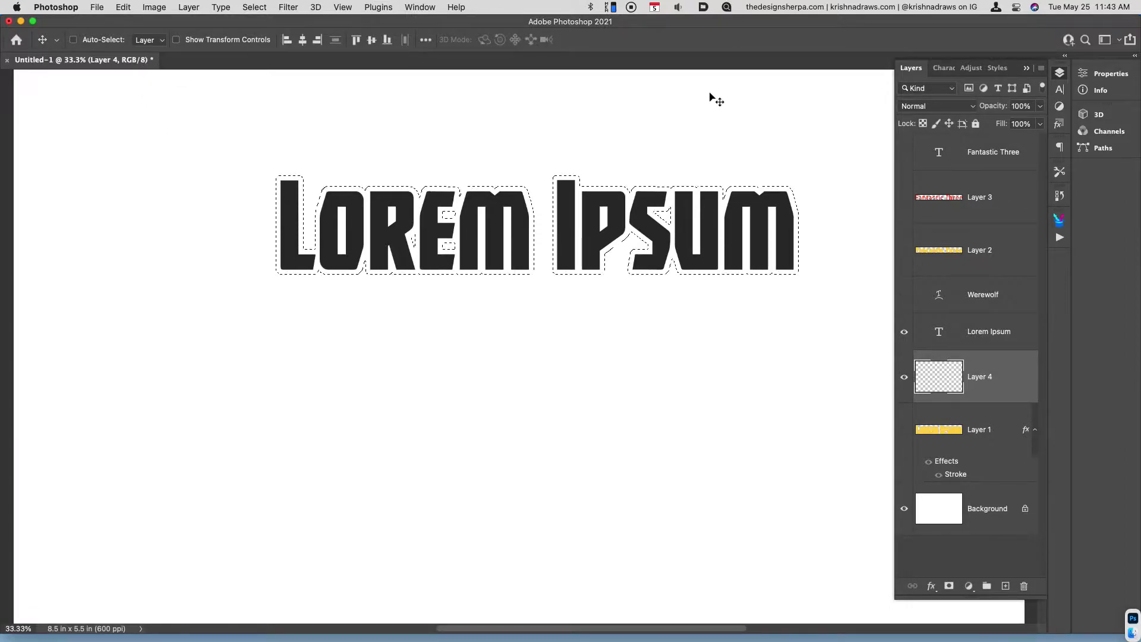
pyautogui.click(419, 6)
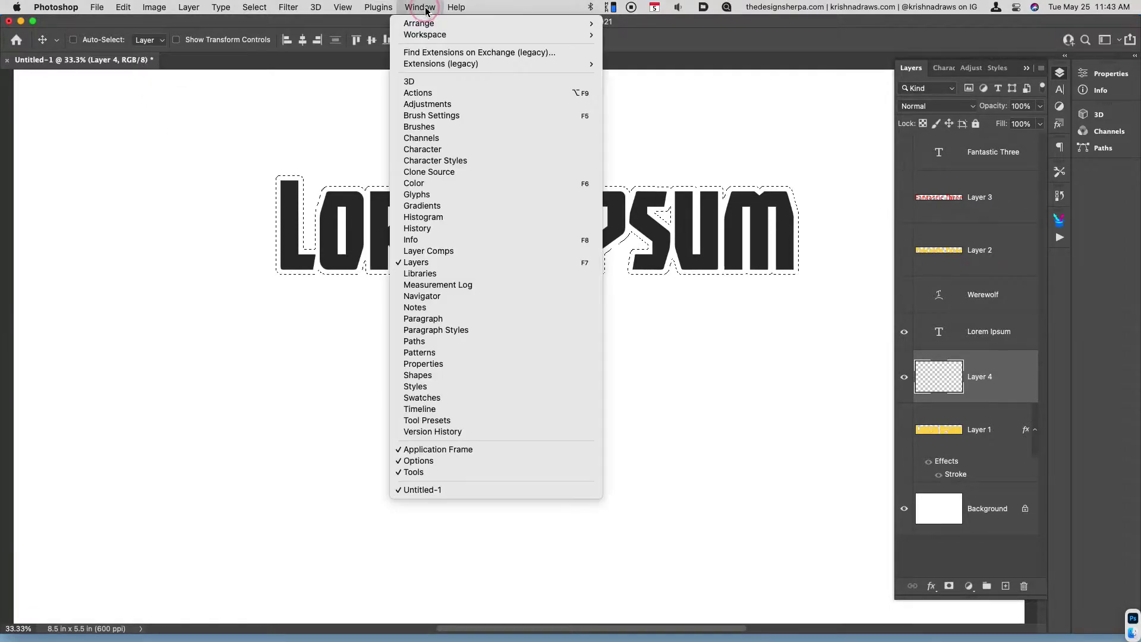
pyautogui.click(532, 191)
pyautogui.moveTo(681, 95); pyautogui.dragTo(165, 170)
pyautogui.click(185, 310)
pyautogui.click(176, 314)
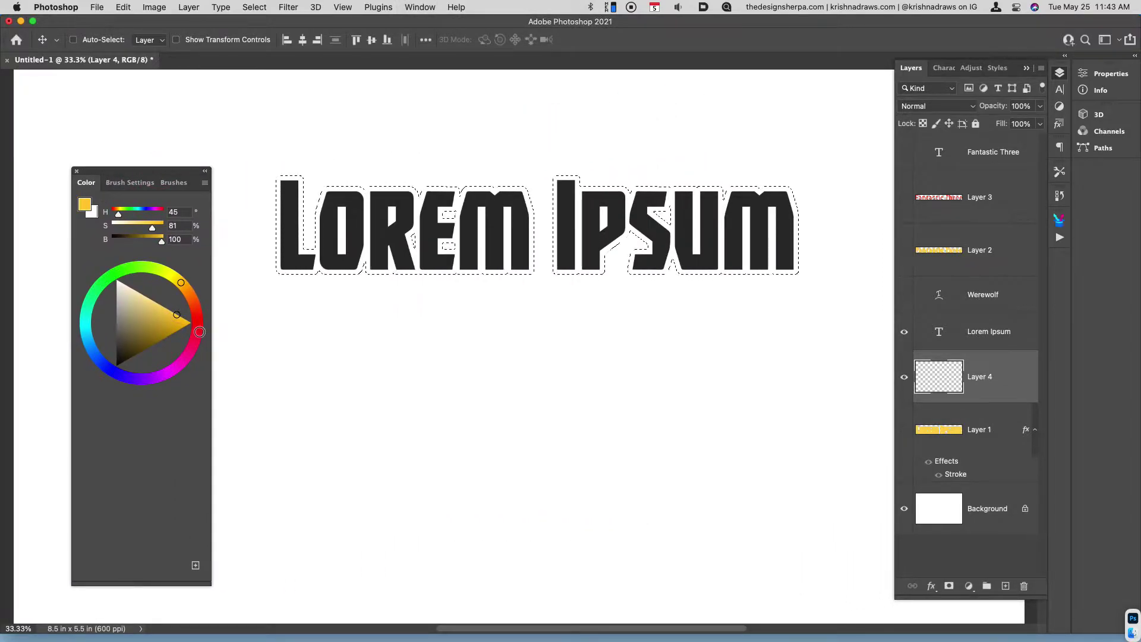
pyautogui.hotkey('alt', 'BackSpace')
pyautogui.press('super+d')
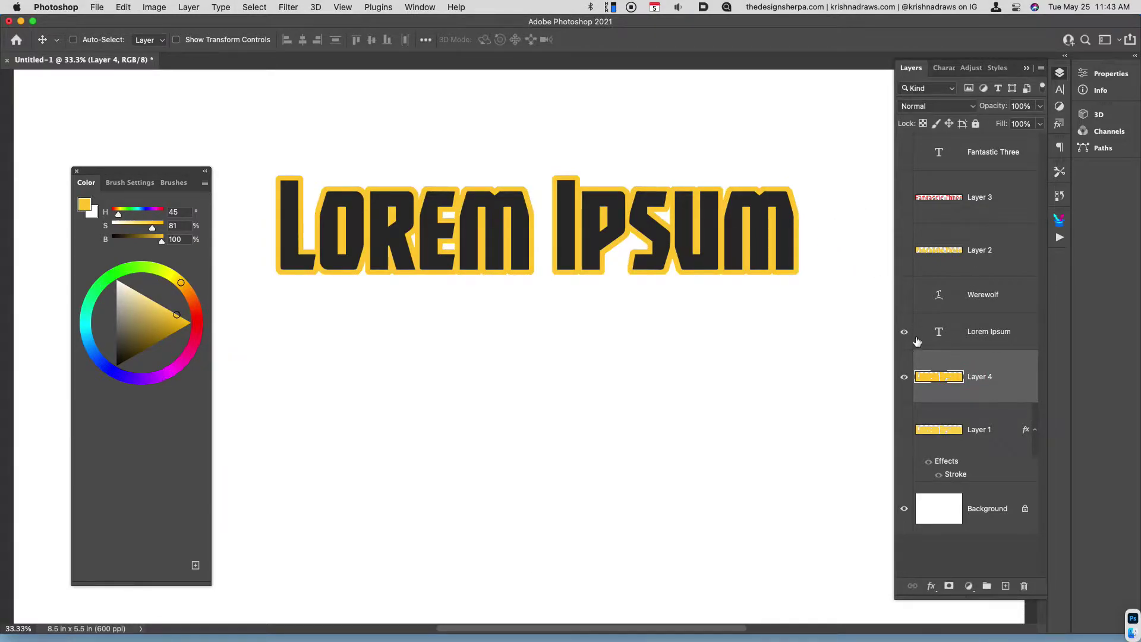
# Add a 16 px black Stroke effect positioned Outside to the new yellow layer
pyautogui.click(931, 586)
pyautogui.click(943, 485)
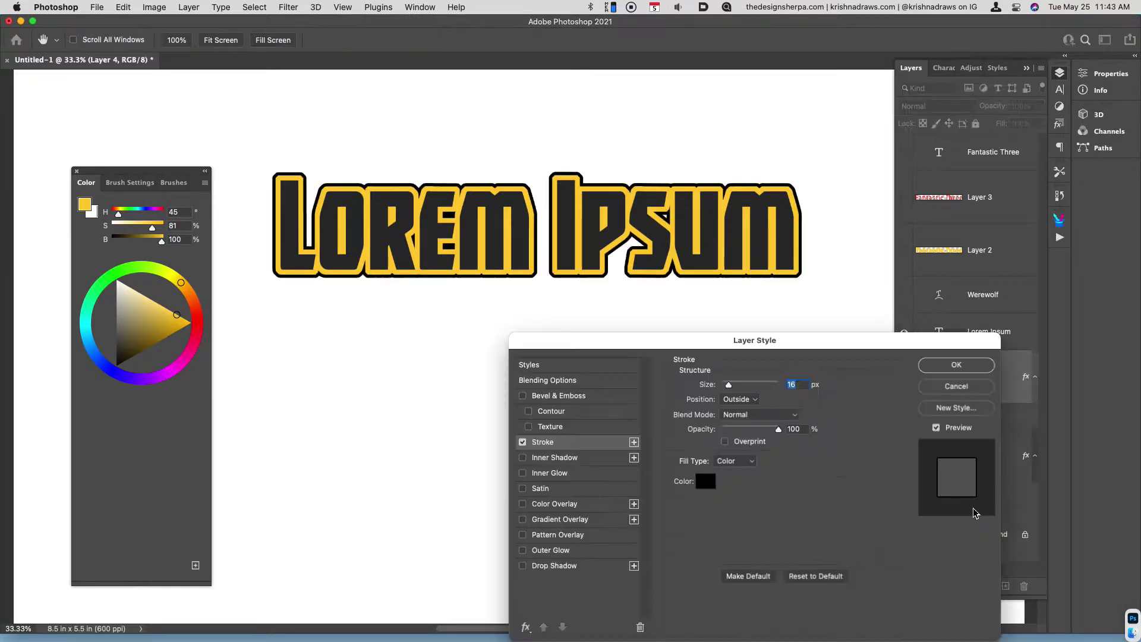
pyautogui.moveTo(802, 340); pyautogui.dragTo(760, 328)
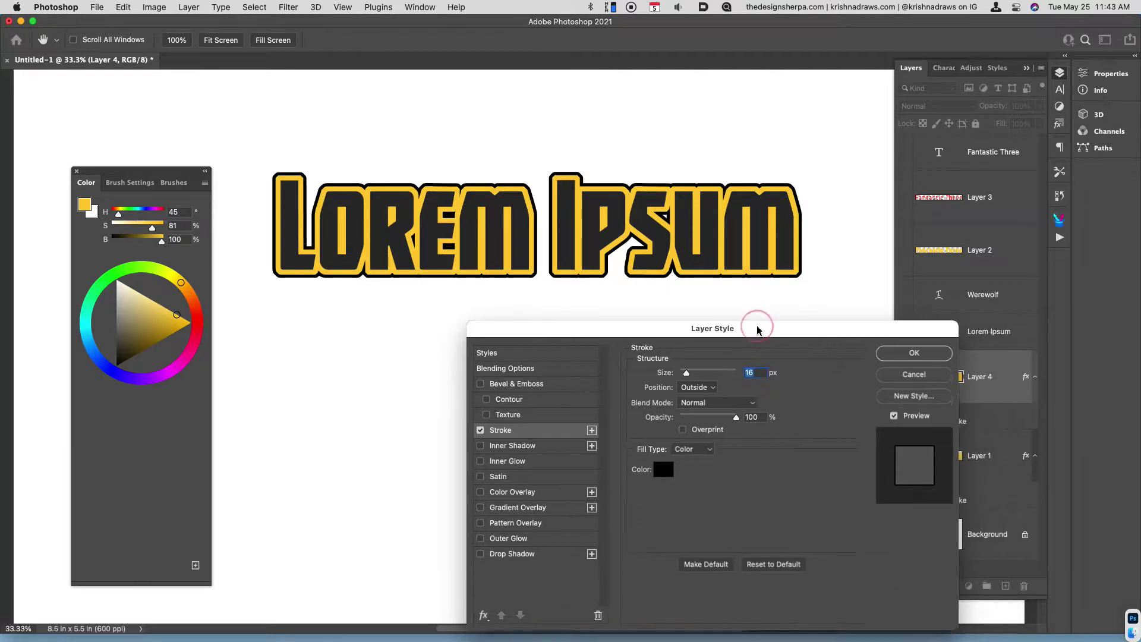
# Try the Center and Inside positions for the stroke, and set it back to Outside
pyautogui.click(705, 388)
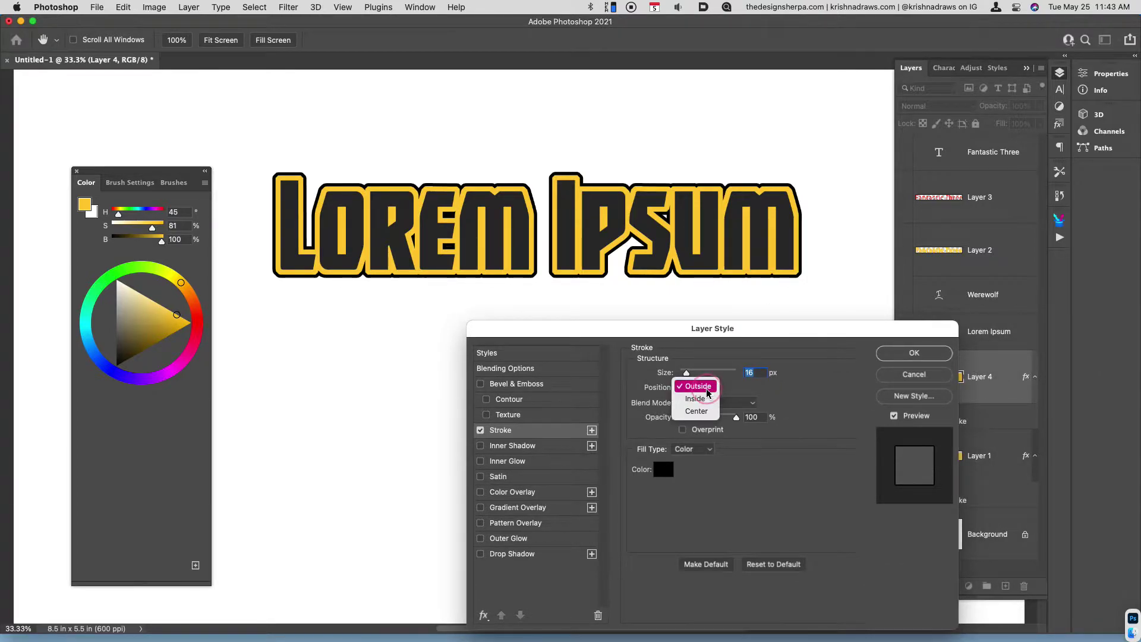
pyautogui.click(709, 417)
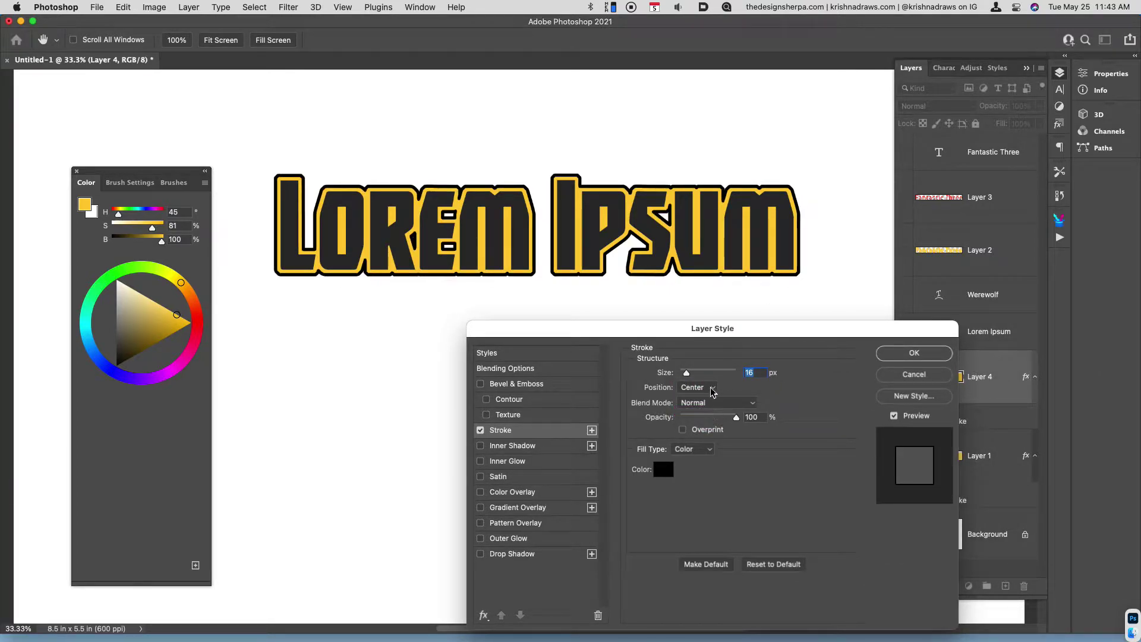
pyautogui.click(711, 387)
pyautogui.click(695, 373)
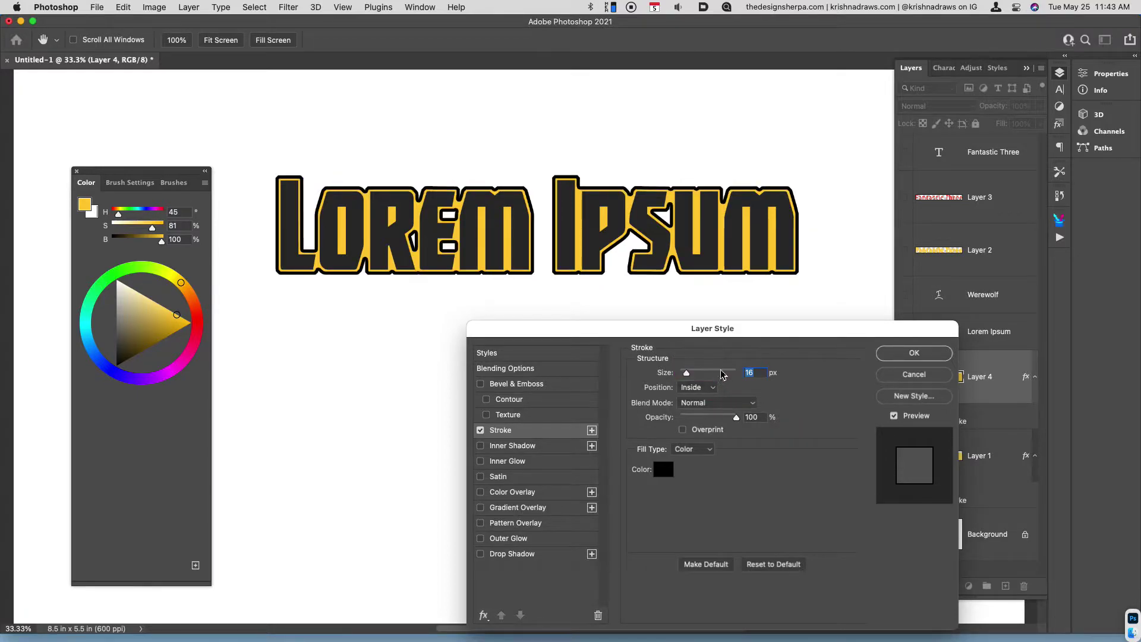
pyautogui.click(696, 386)
pyautogui.click(694, 373)
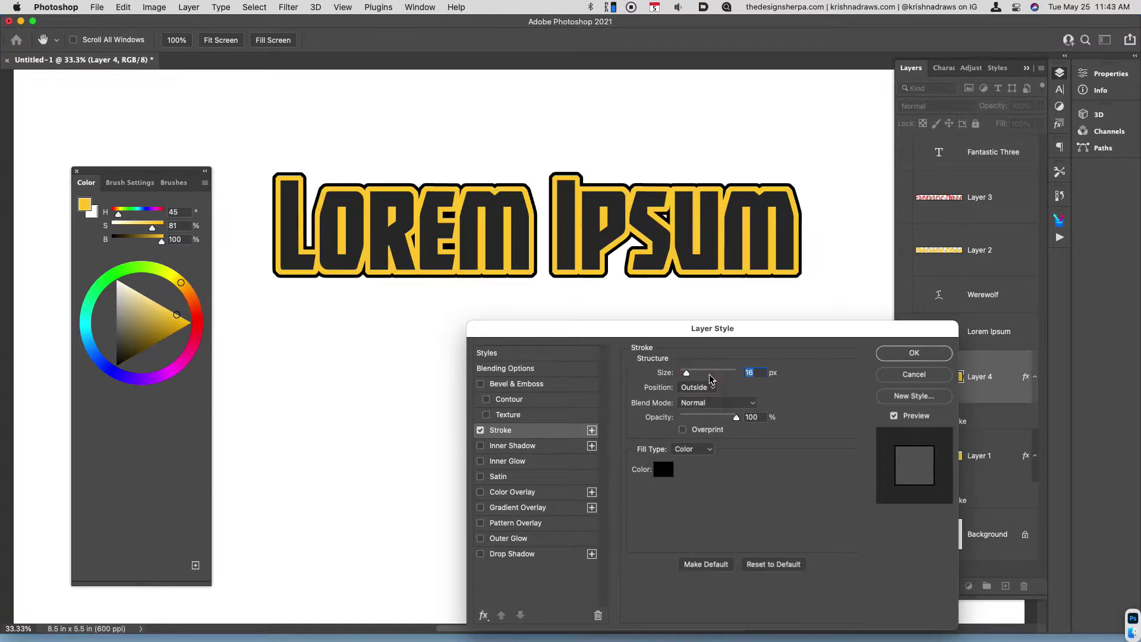
# Apply the stroke settings and hide both the Lorem Ipsum text layer and its yellow outline layer
pyautogui.moveTo(686, 373); pyautogui.dragTo(686, 374)
pyautogui.click(924, 352)
pyautogui.click(904, 331)
pyautogui.click(904, 377)
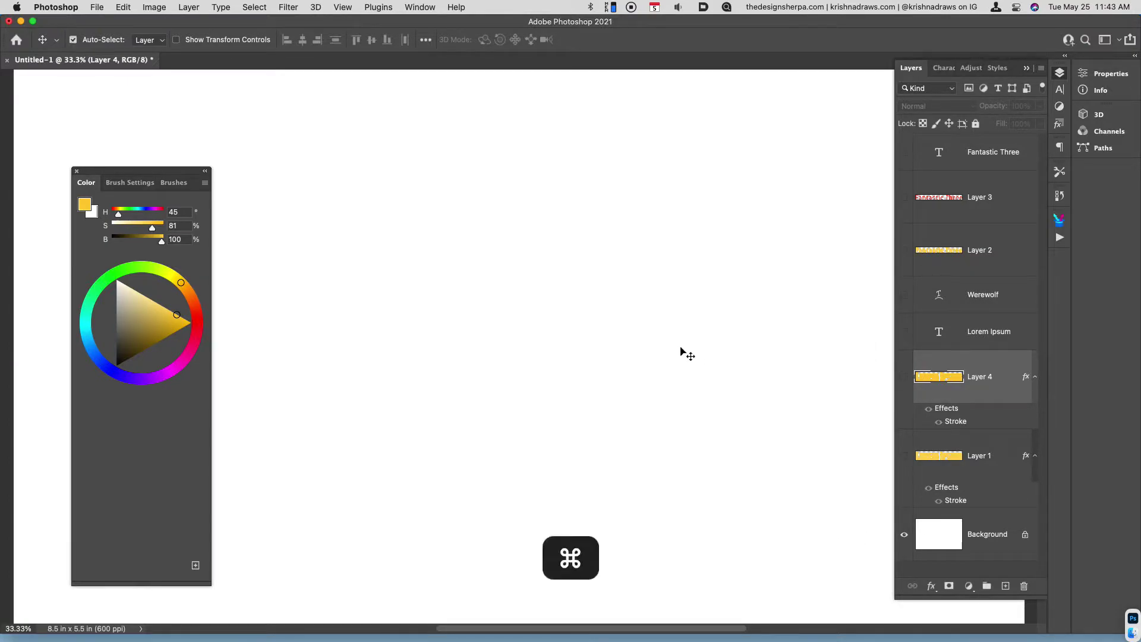
# Create the text WEREWOLF in the Dire Wolf font at 86 pt on a new layer, in the upper part of the canvas
pyautogui.press('super+minus')
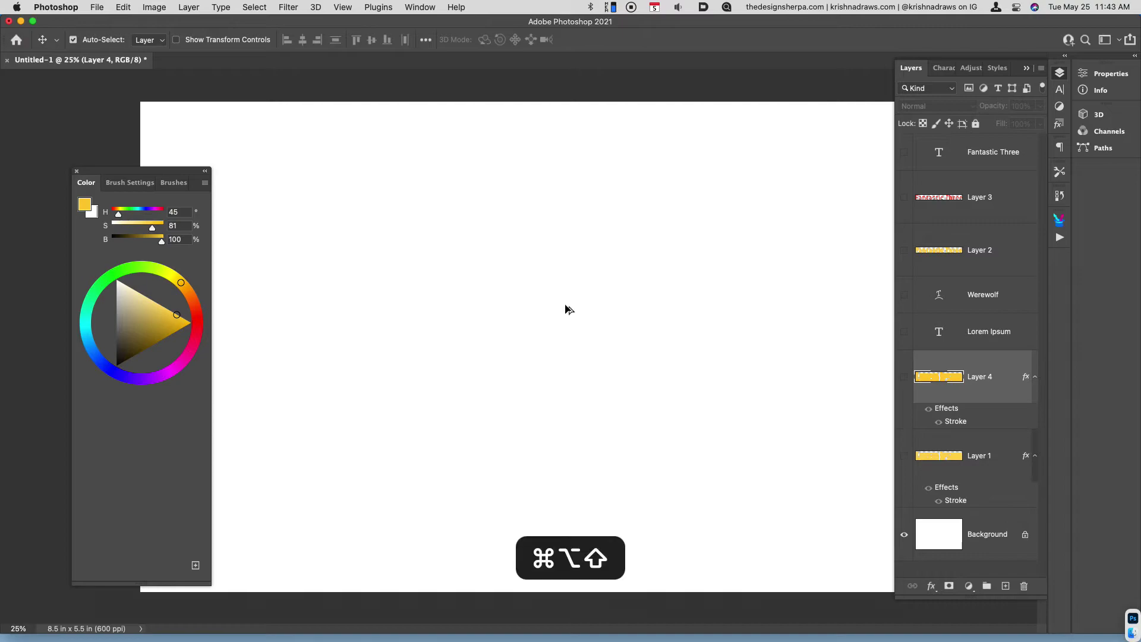
pyautogui.press('super+alt+shift+n')
pyautogui.press('t')
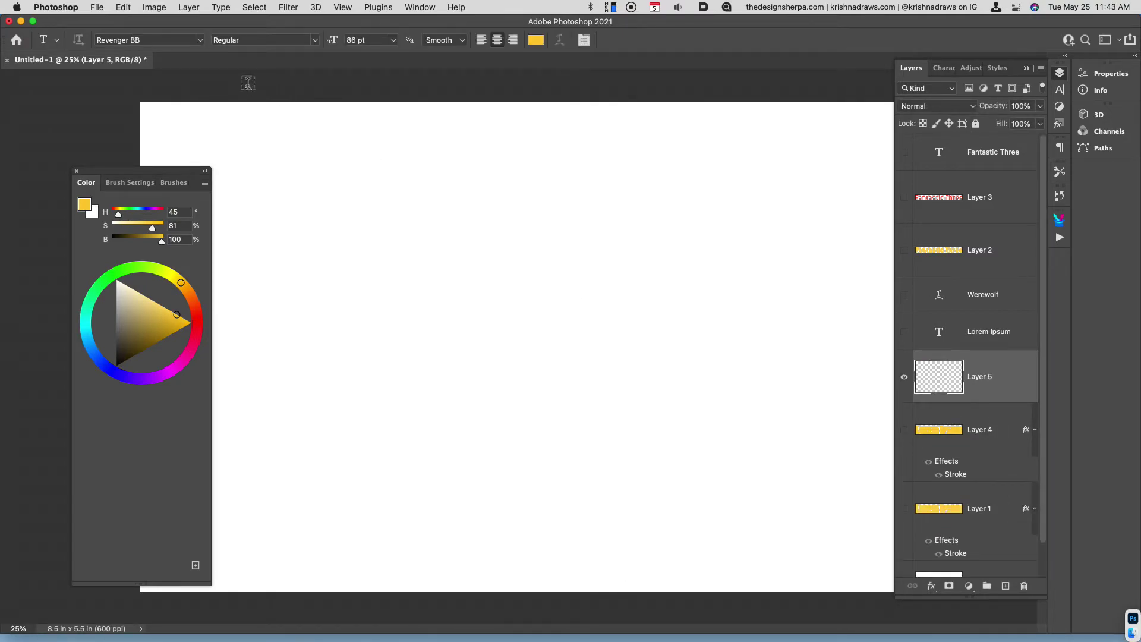
pyautogui.click(204, 42)
pyautogui.click(244, 111)
pyautogui.click(413, 211)
pyautogui.write('WEREF')
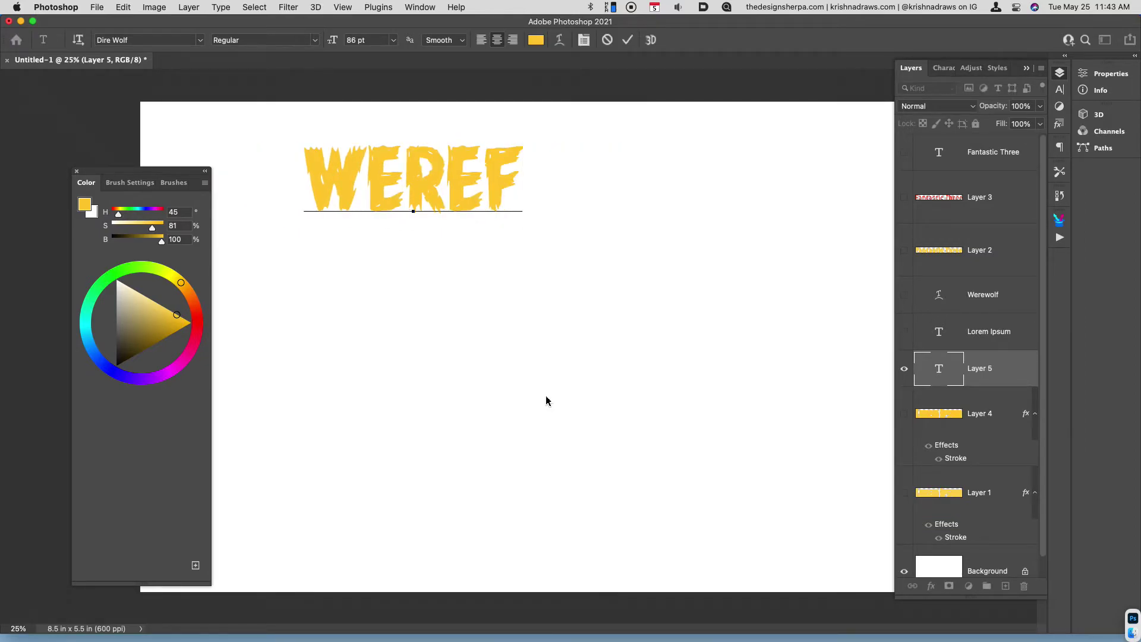
pyautogui.press('BackSpace')
pyautogui.write('WOL:F')
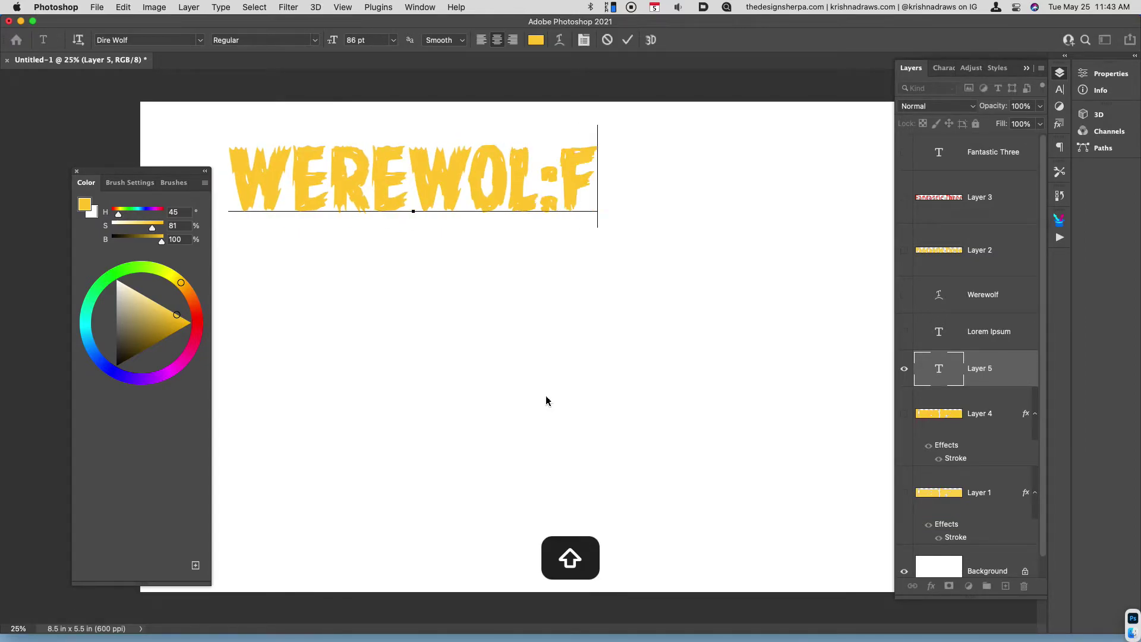
pyautogui.press('Left')
pyautogui.press('BackSpace')
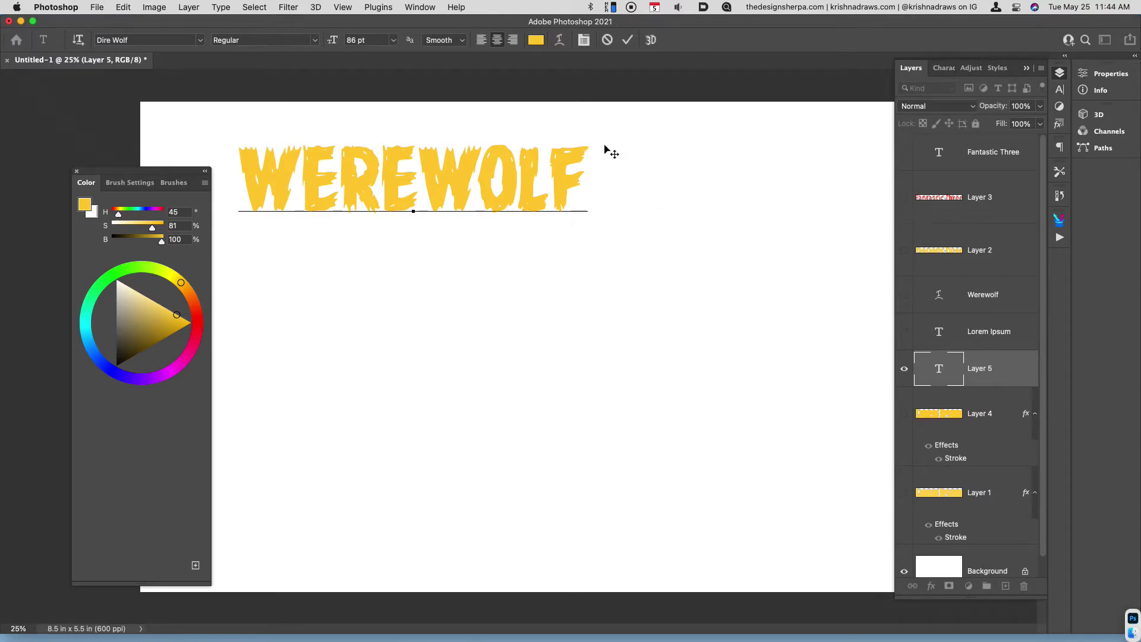
pyautogui.click(427, 9)
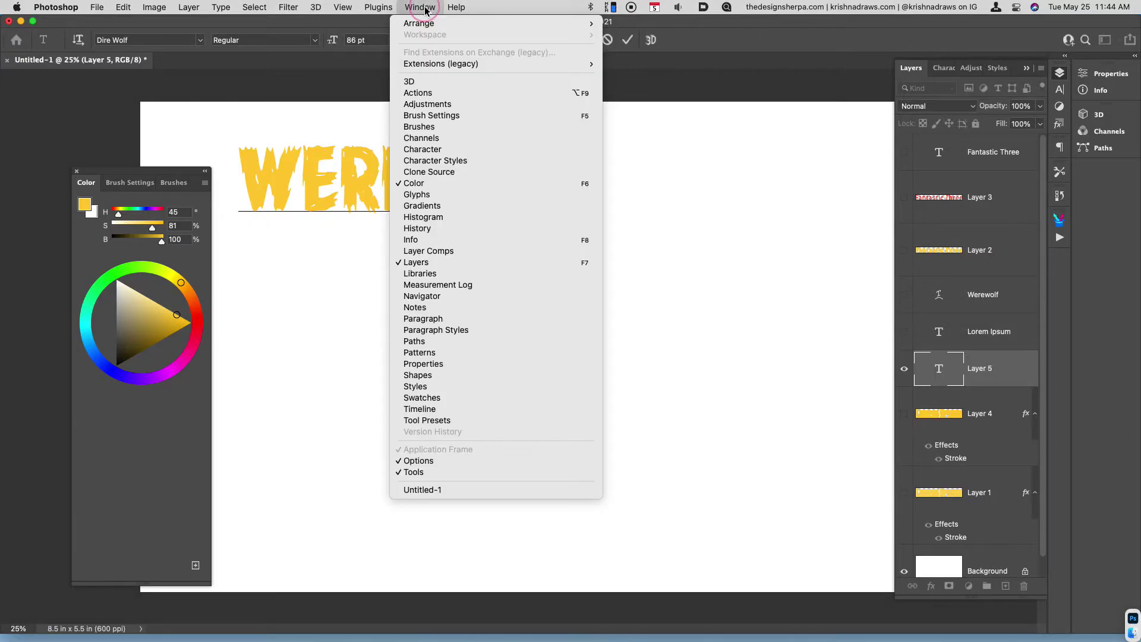
pyautogui.click(518, 183)
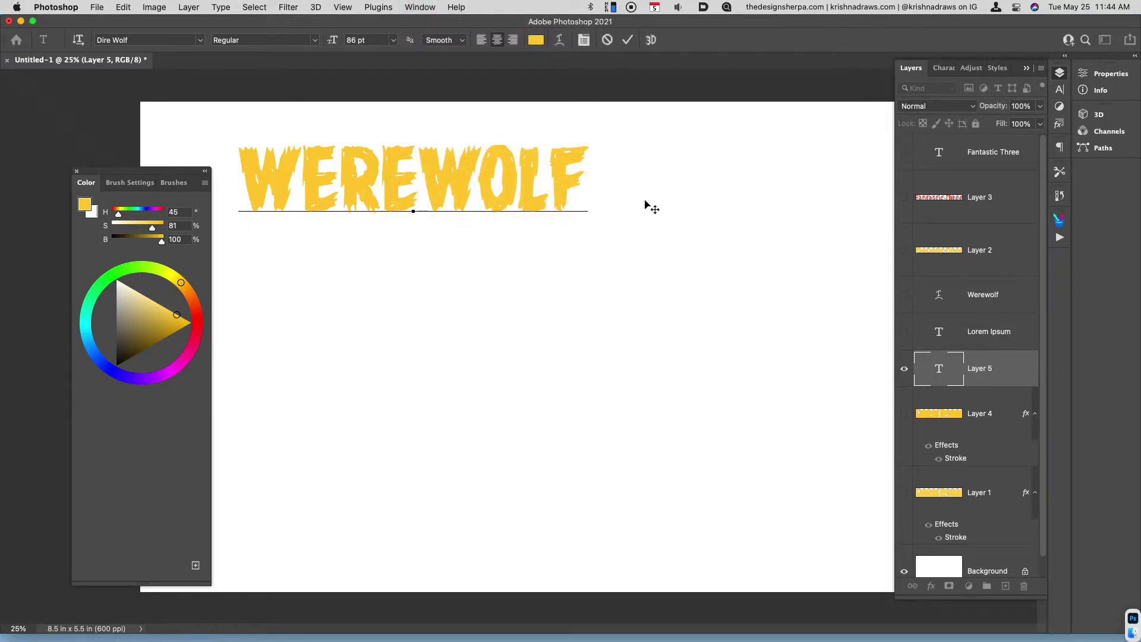
# Commit the new WEREWOLF text and move it to near the middle of the canvas
pyautogui.click(970, 339)
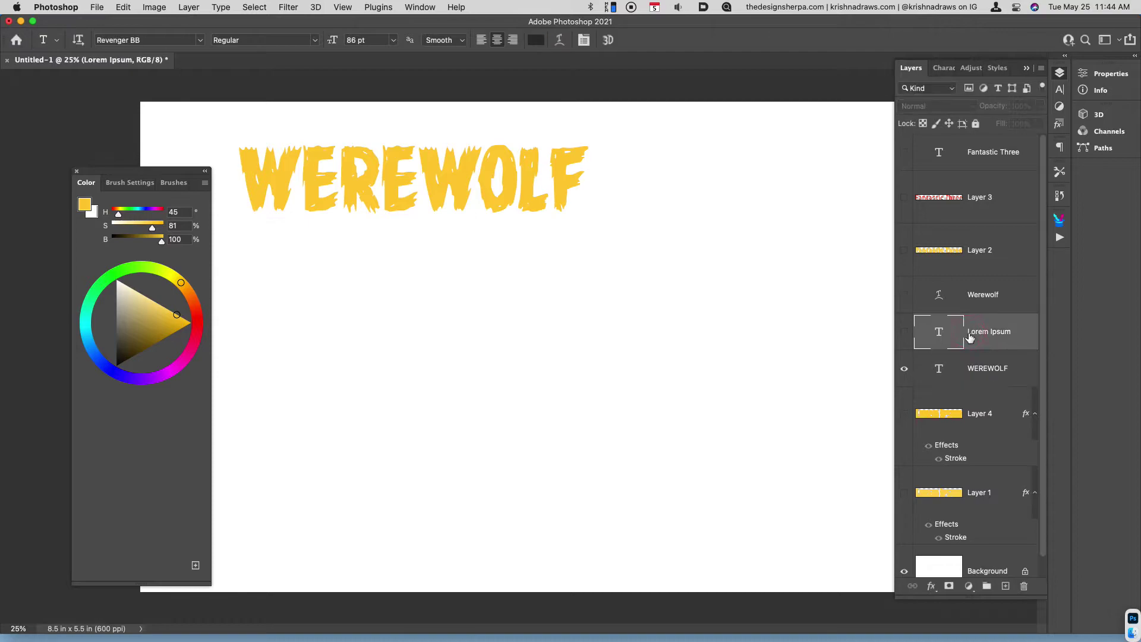
pyautogui.click(970, 381)
pyautogui.press('v')
pyautogui.moveTo(690, 218); pyautogui.dragTo(682, 328)
# Warp the WEREWOLF text with the Arch style, Bend 0%, Horizontal Distortion about -66% and Vertical Distortion about +8%
pyautogui.click(221, 7)
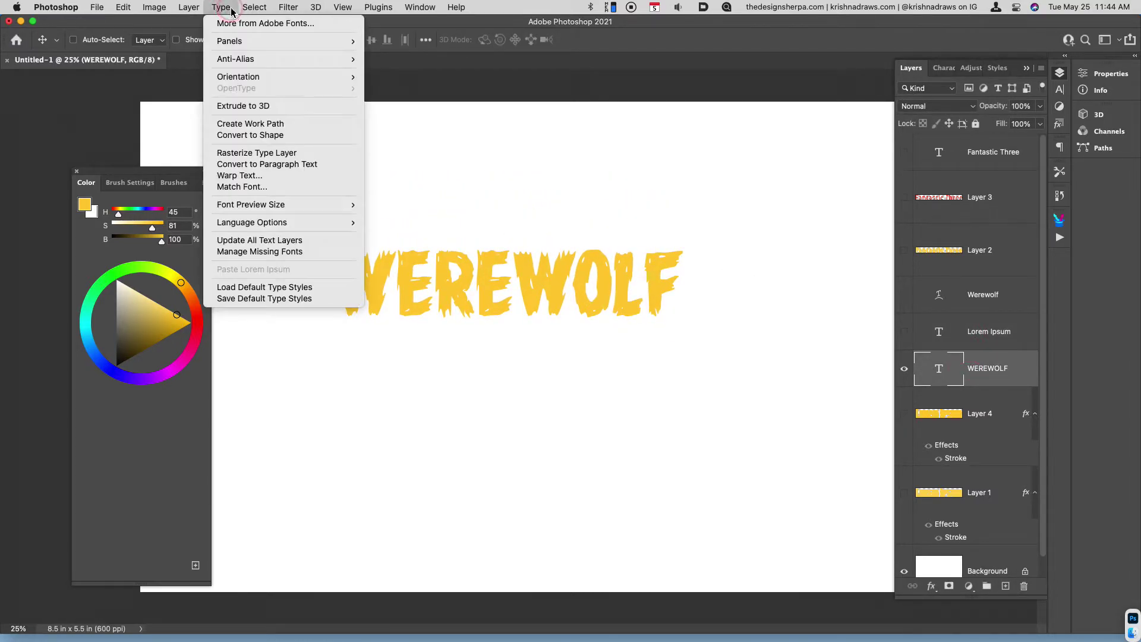
pyautogui.click(303, 180)
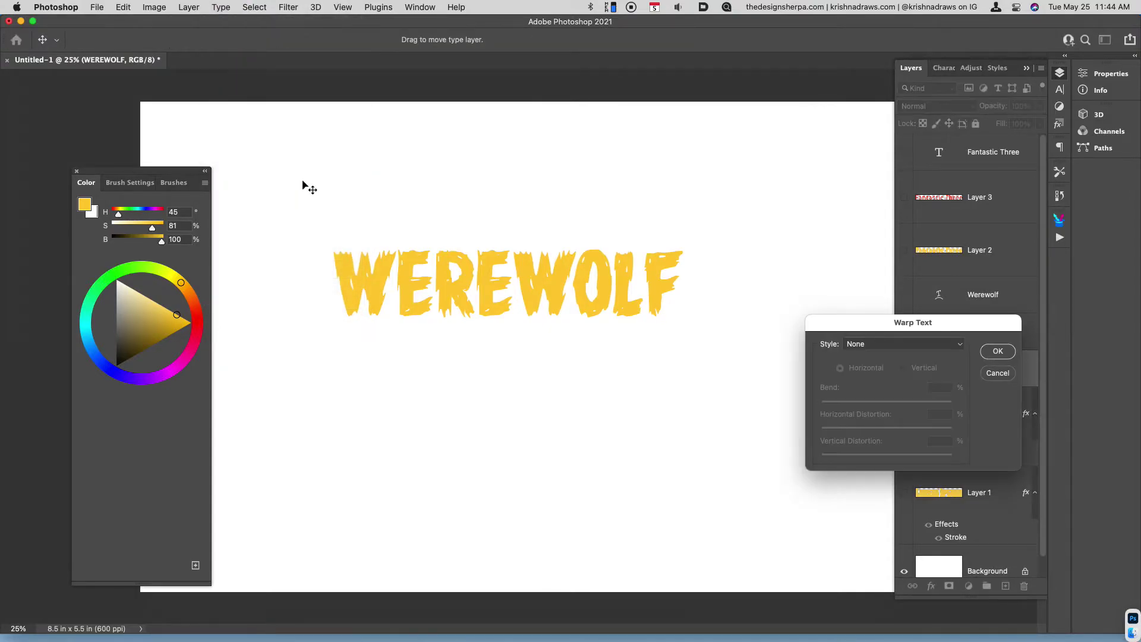
pyautogui.click(903, 344)
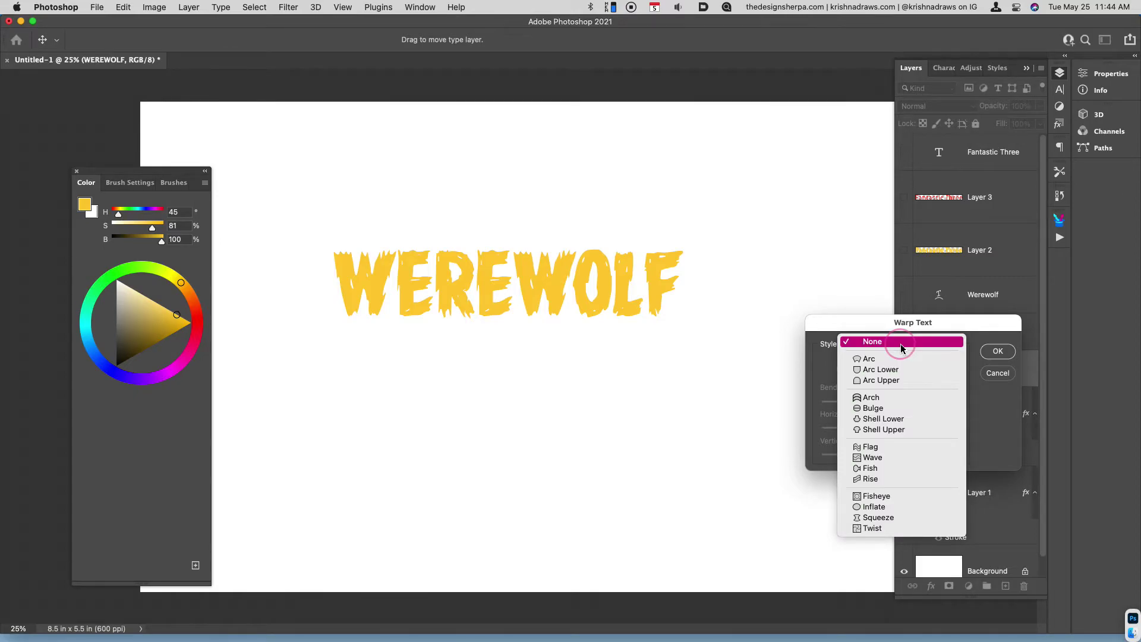
pyautogui.click(897, 396)
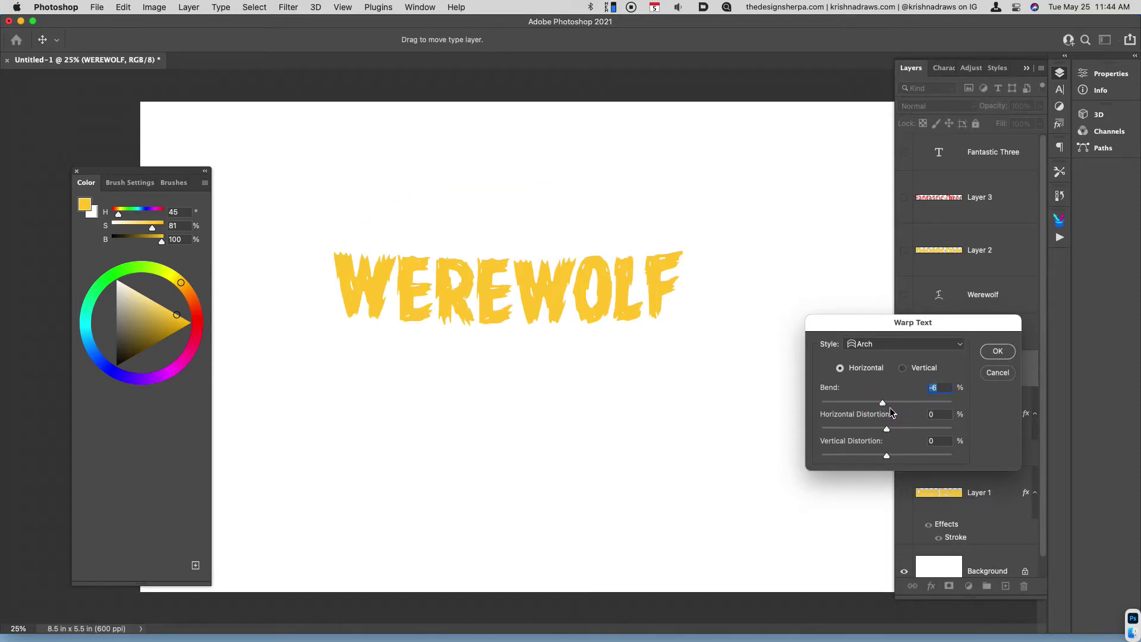
pyautogui.moveTo(893, 408); pyautogui.dragTo(891, 457)
pyautogui.click(911, 455)
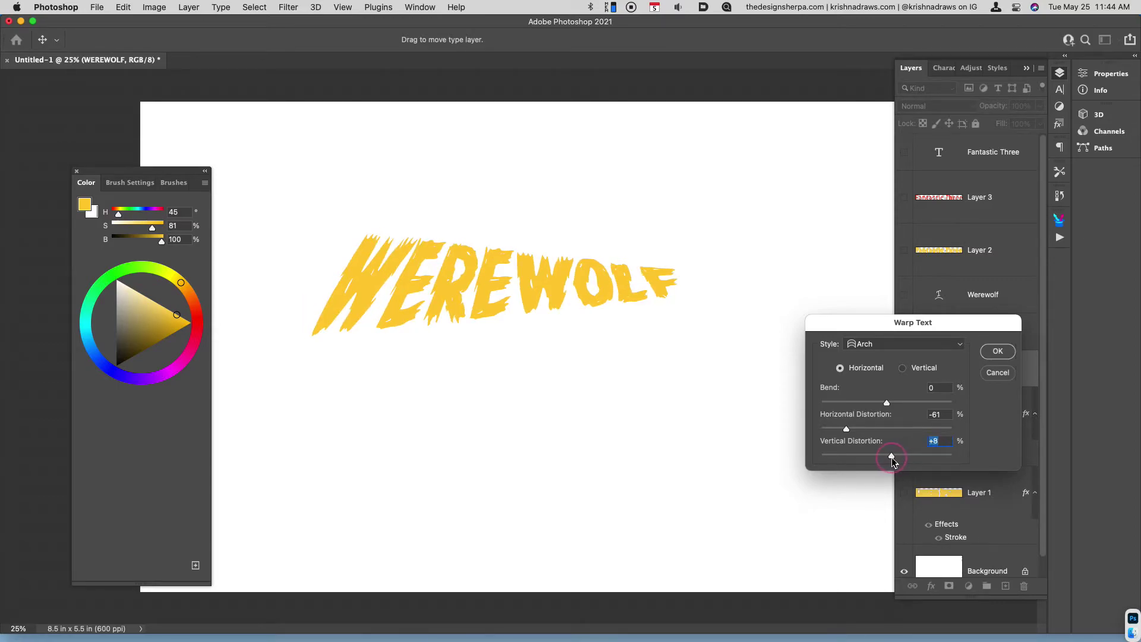
pyautogui.click(857, 428)
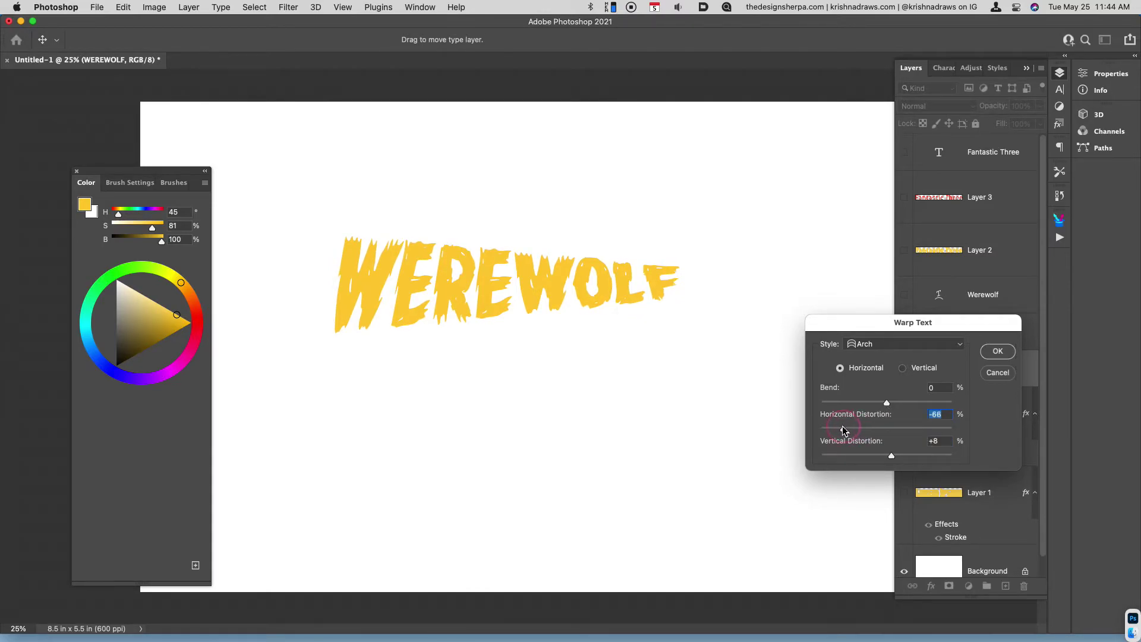
pyautogui.click(998, 351)
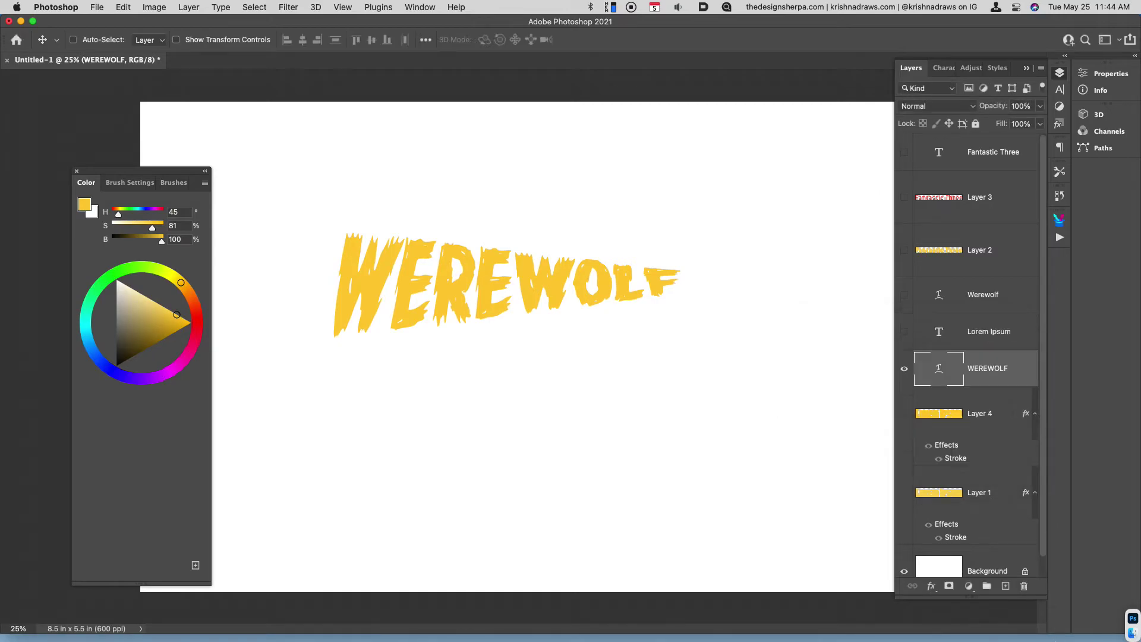
# Hide the WEREWOLF layer, then show the Fantastic Three text layer and move its text up about 0.68 in
pyautogui.click(903, 370)
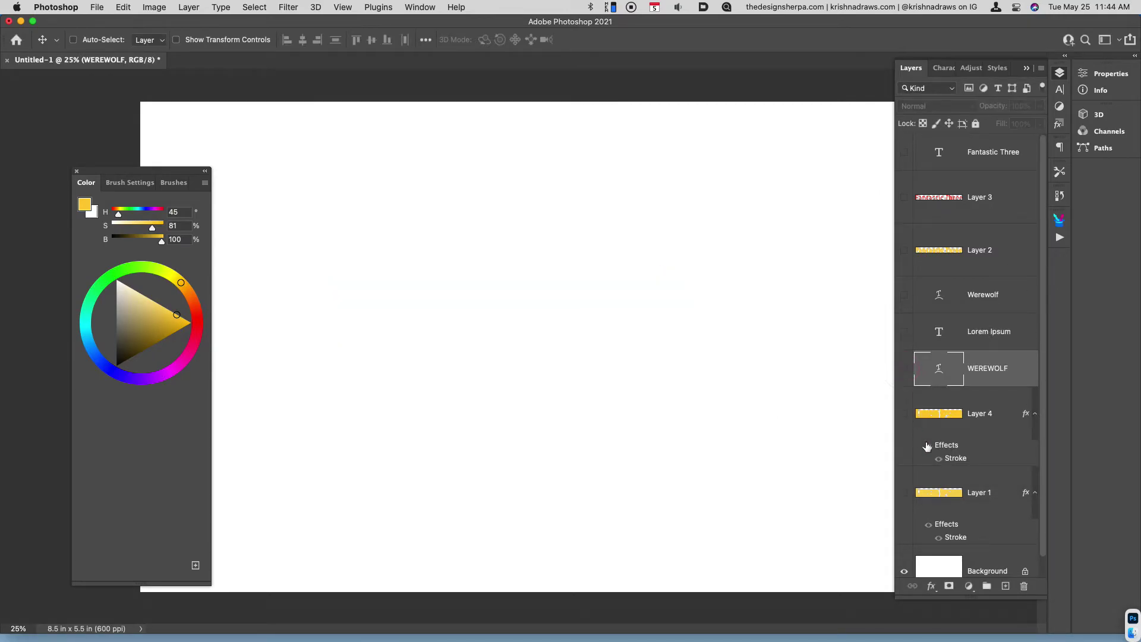
pyautogui.click(904, 153)
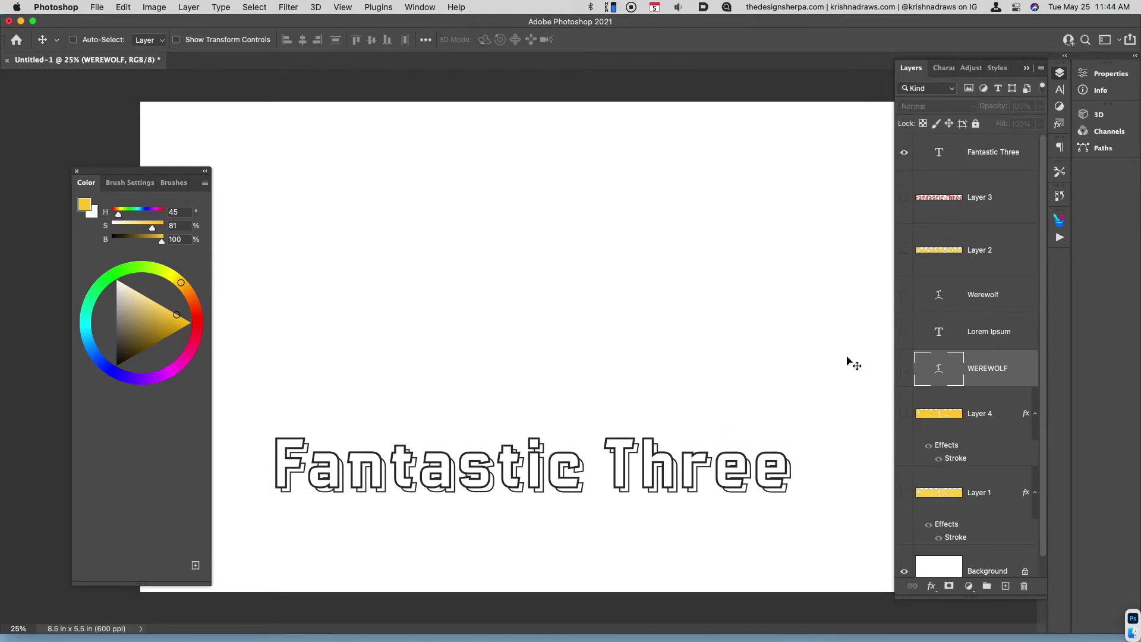
pyautogui.click(946, 163)
pyautogui.moveTo(772, 420); pyautogui.dragTo(768, 345)
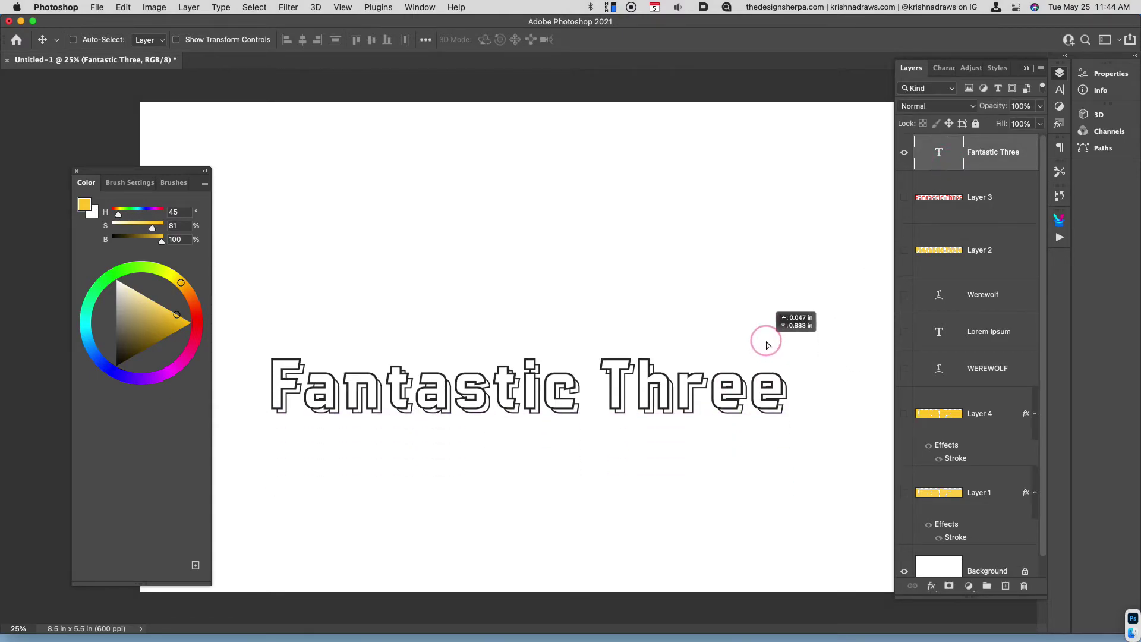
pyautogui.press('super+minus')
pyautogui.press('super+equal')
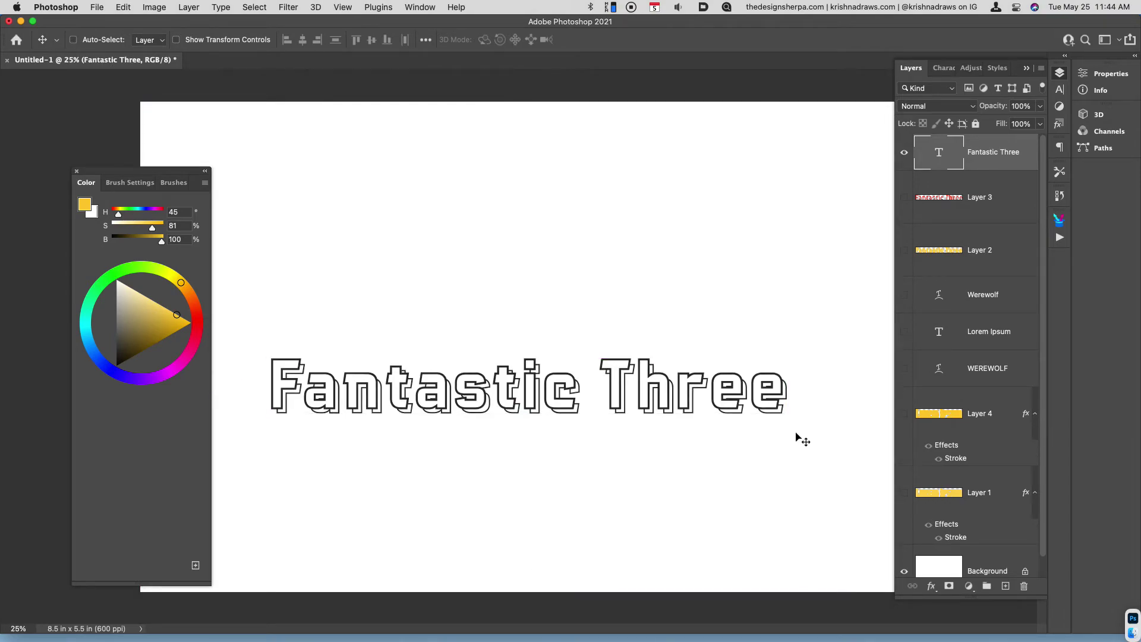
pyautogui.press('w')
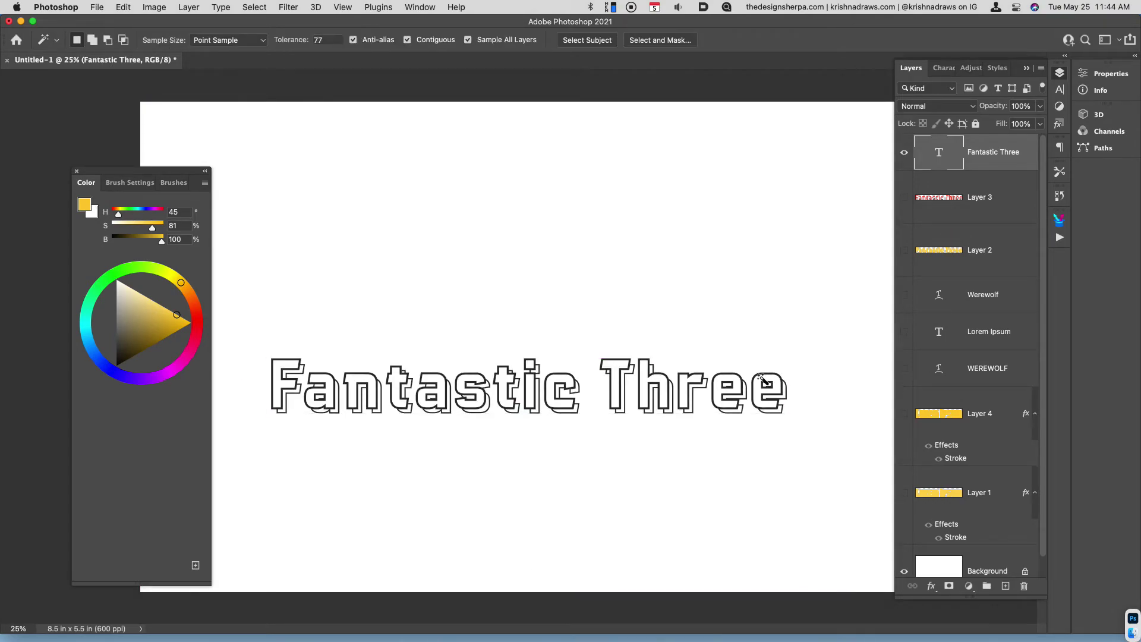
pyautogui.keyDown('shift'); pyautogui.click(765, 383); pyautogui.keyUp('shift')
pyautogui.keyDown('shift'); pyautogui.click(728, 383); pyautogui.keyUp('shift')
pyautogui.keyDown('shift'); pyautogui.click(698, 382); pyautogui.keyUp('shift')
pyautogui.keyDown('shift'); pyautogui.click(657, 384); pyautogui.keyUp('shift')
pyautogui.keyDown('shift'); pyautogui.click(616, 369); pyautogui.keyUp('shift')
pyautogui.keyDown('shift'); pyautogui.click(556, 387); pyautogui.keyUp('shift')
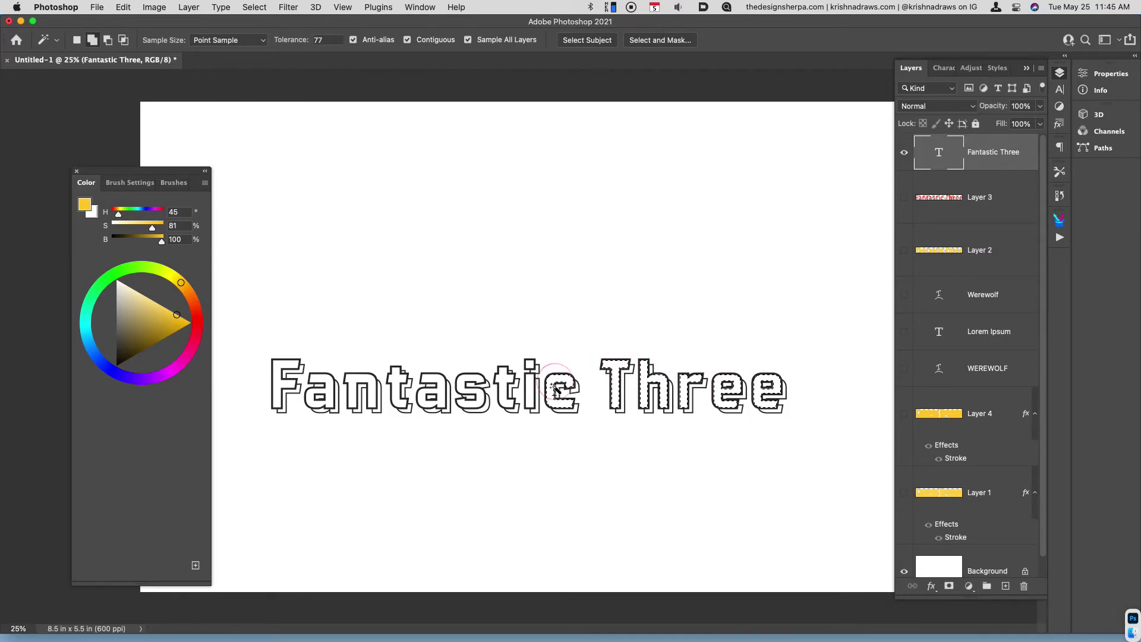
pyautogui.press('super+d')
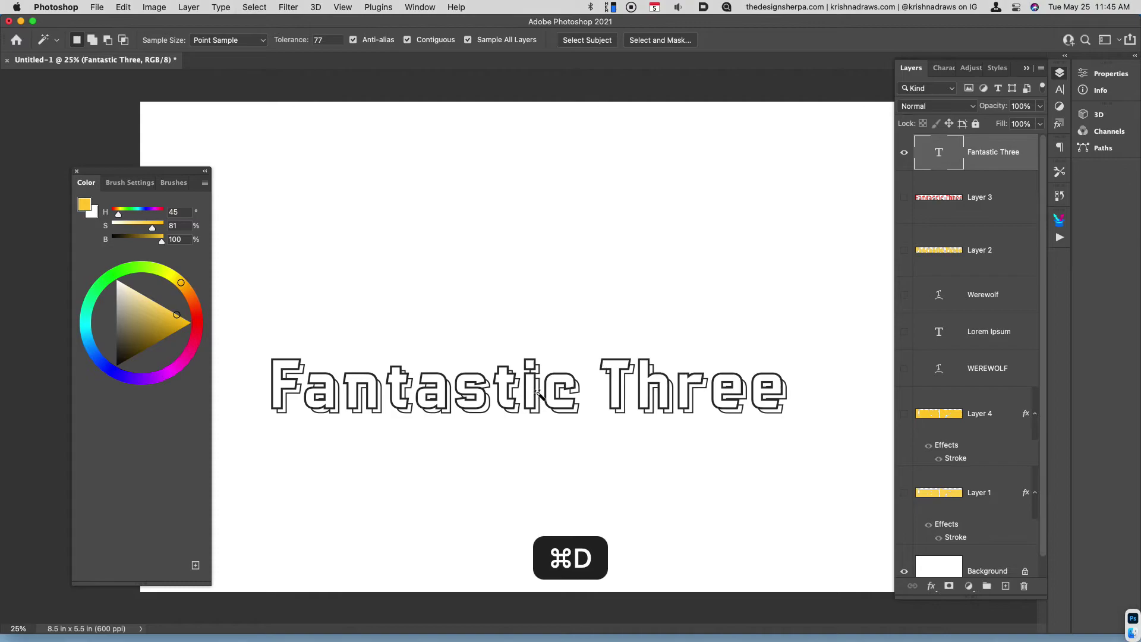
# Add a new empty layer directly below the Fantastic Three text layer and shift the floating color controls off the canvas
pyautogui.press('super+alt+shift+n')
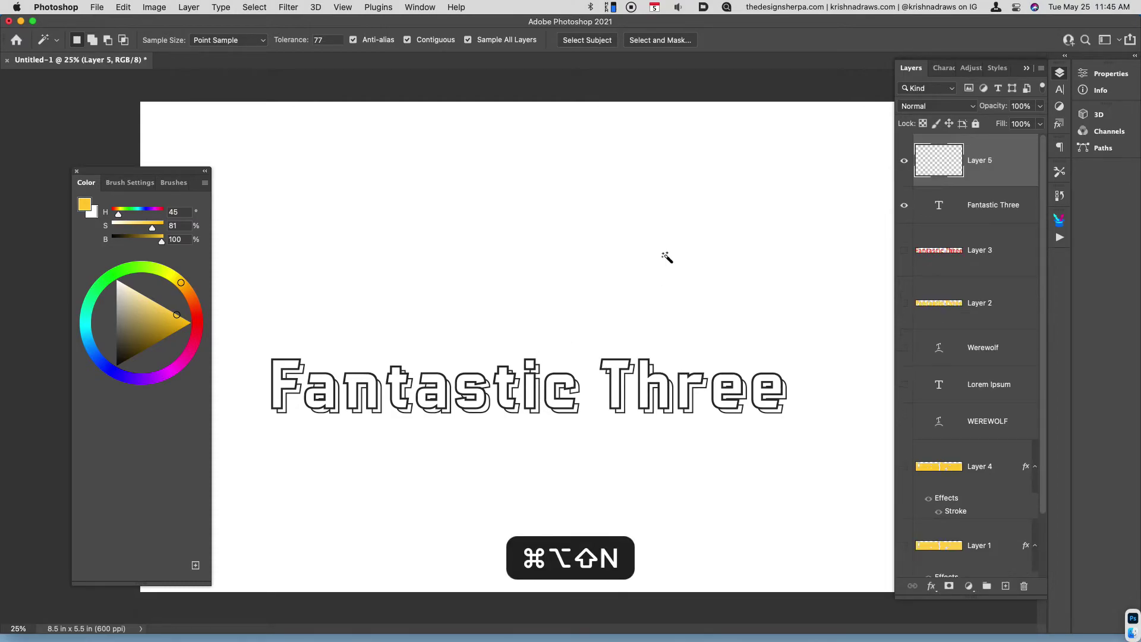
pyautogui.press('super+bracketleft')
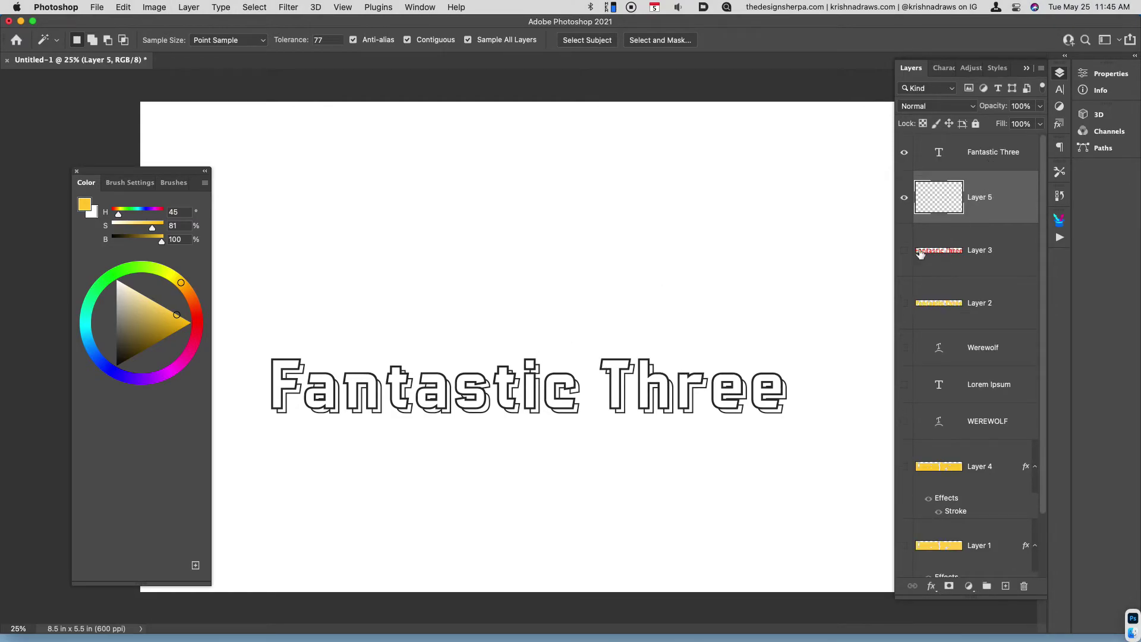
pyautogui.moveTo(166, 177); pyautogui.dragTo(126, 185)
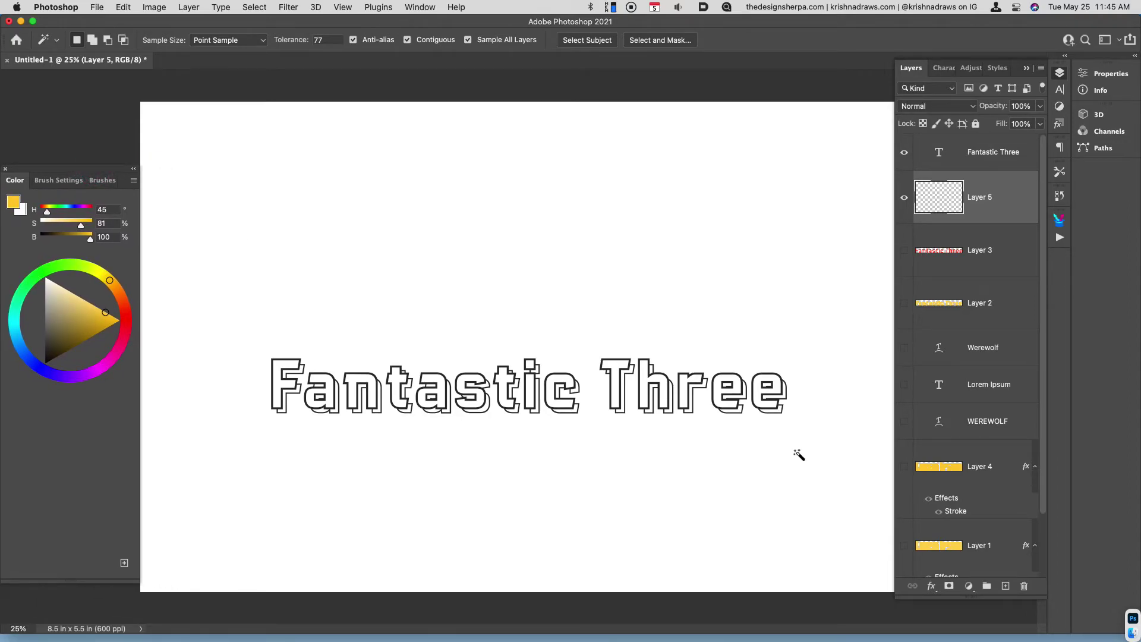
# Select the white area around the Fantastic Three lettering, invert the selection, fill it with red (H 2, S 81, B 100) and deselect
pyautogui.click(835, 555)
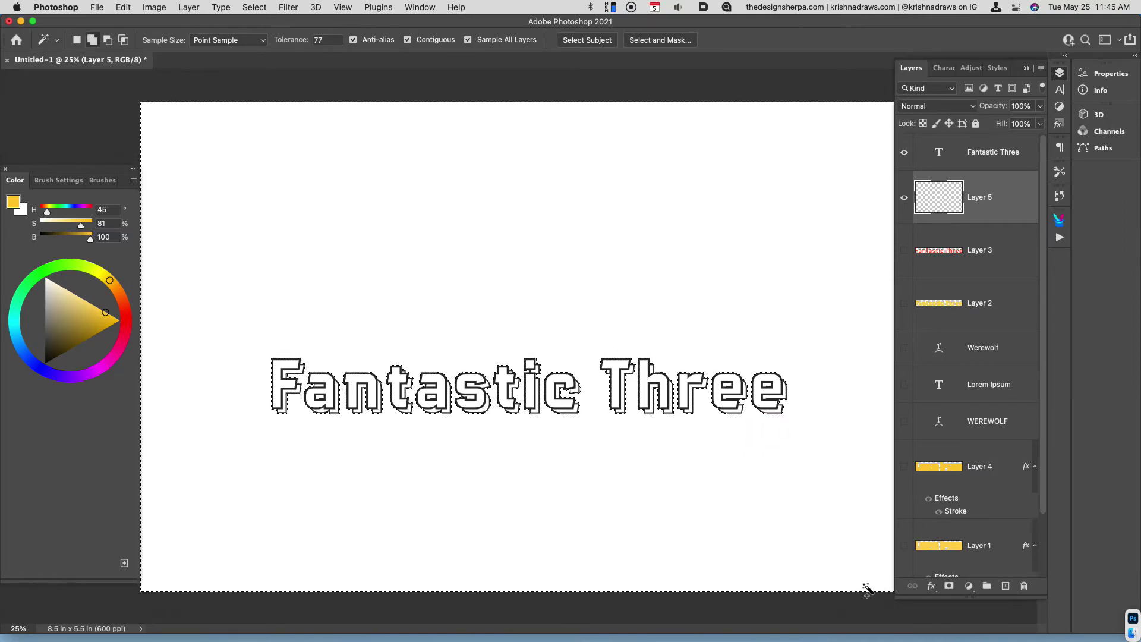
pyautogui.press('super+shift+i')
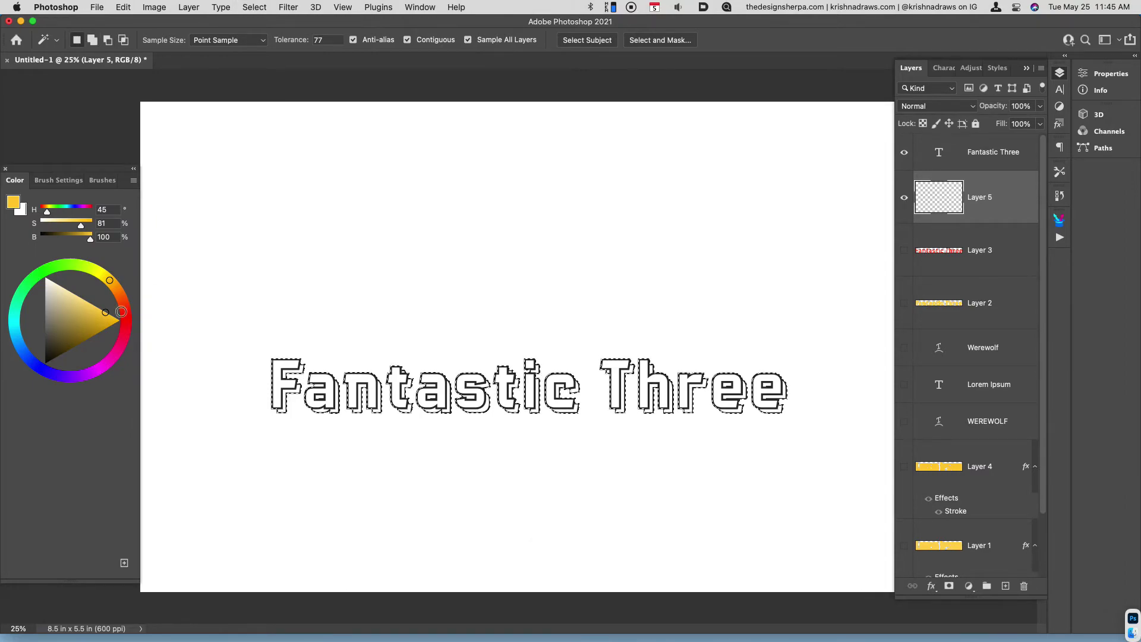
pyautogui.click(126, 319)
pyautogui.press('alt')
pyautogui.hotkey('alt', 'BackSpace')
pyautogui.press('super+d')
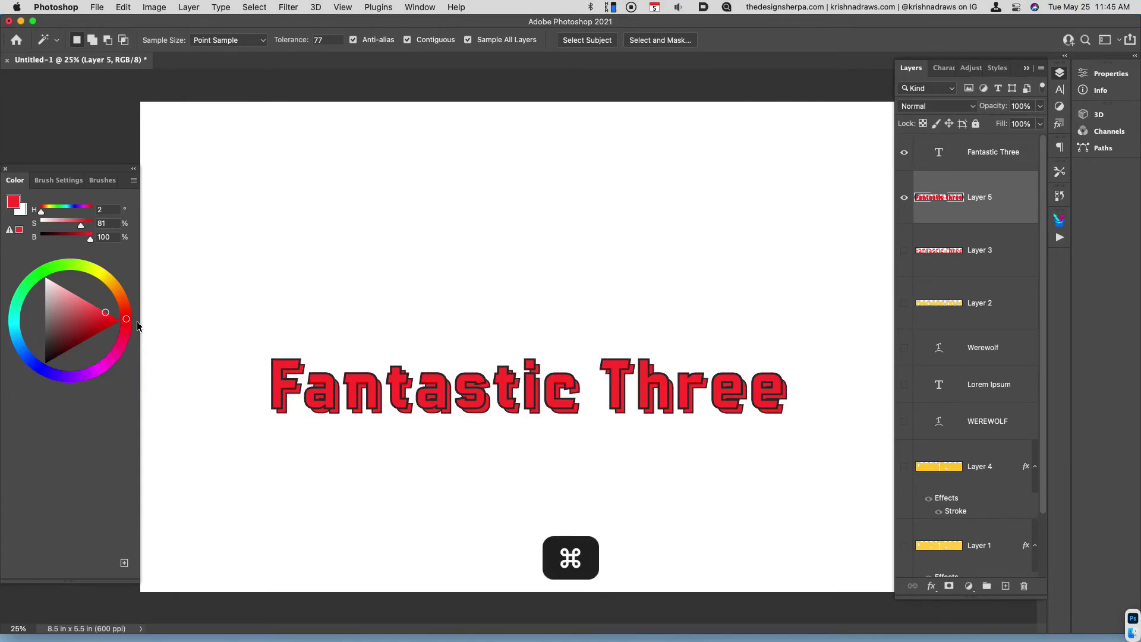
# Select the red front faces of all the Fantastic Three letters with the Magic Wand, leaving out the drop-shadow parts
pyautogui.press('super+equal')
pyautogui.click(861, 397)
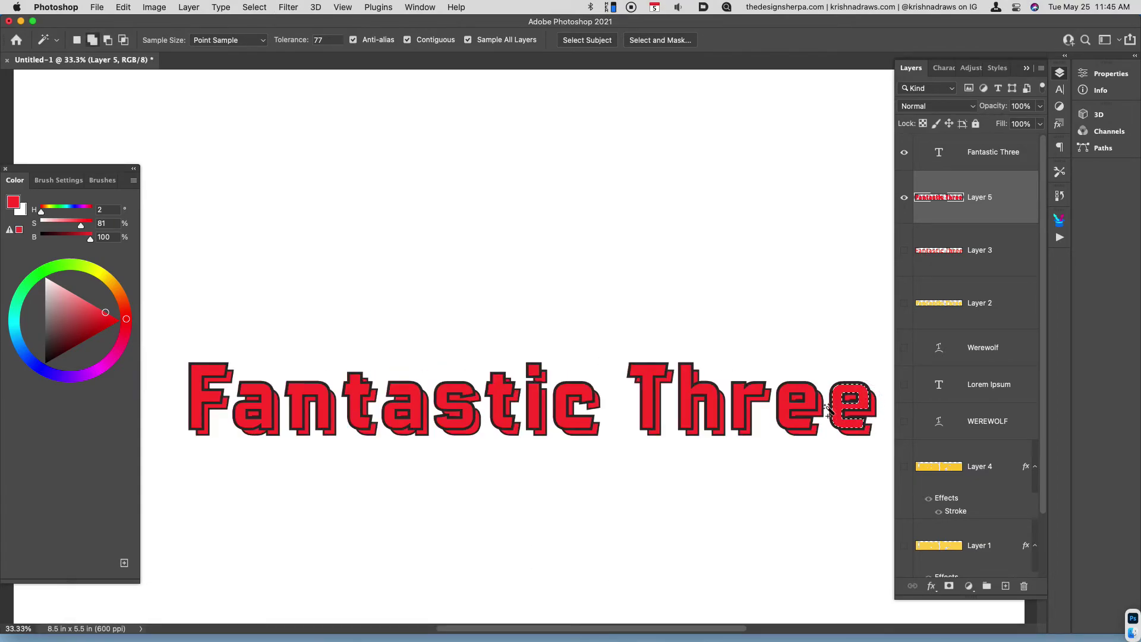
pyautogui.keyDown('shift'); pyautogui.click(796, 400); pyautogui.keyUp('shift')
pyautogui.keyDown('shift'); pyautogui.click(750, 405); pyautogui.keyUp('shift')
pyautogui.keyDown('shift'); pyautogui.click(701, 404); pyautogui.keyUp('shift')
pyautogui.keyDown('shift'); pyautogui.click(653, 376); pyautogui.keyUp('shift')
pyautogui.keyDown('shift'); pyautogui.click(573, 410); pyautogui.keyUp('shift')
pyautogui.keyDown('shift'); pyautogui.click(534, 383); pyautogui.keyUp('shift')
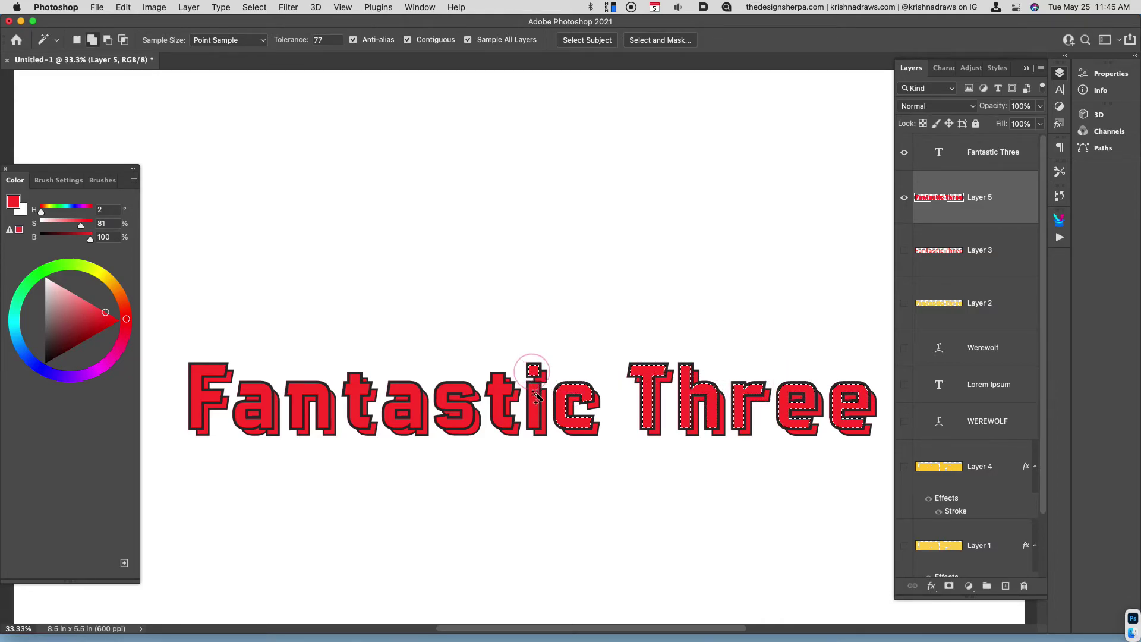
pyautogui.keyDown('shift'); pyautogui.click(459, 396); pyautogui.keyUp('shift')
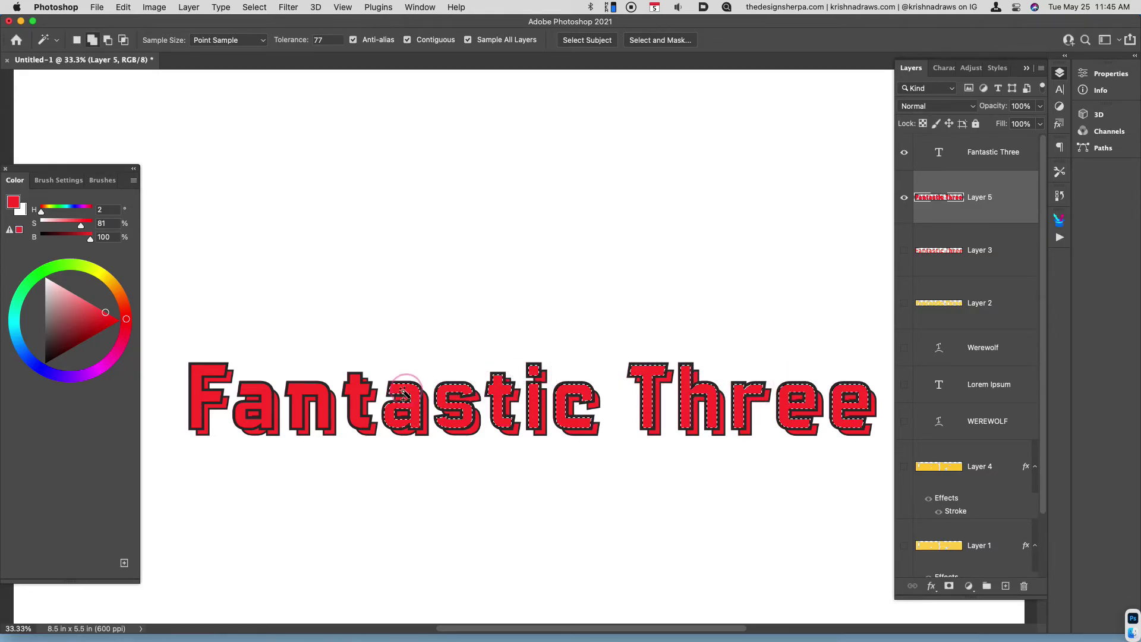
pyautogui.keyDown('shift'); pyautogui.click(305, 392); pyautogui.keyUp('shift')
pyautogui.keyDown('shift'); pyautogui.click(261, 392); pyautogui.keyUp('shift')
pyautogui.keyDown('shift'); pyautogui.click(205, 373); pyautogui.keyUp('shift')
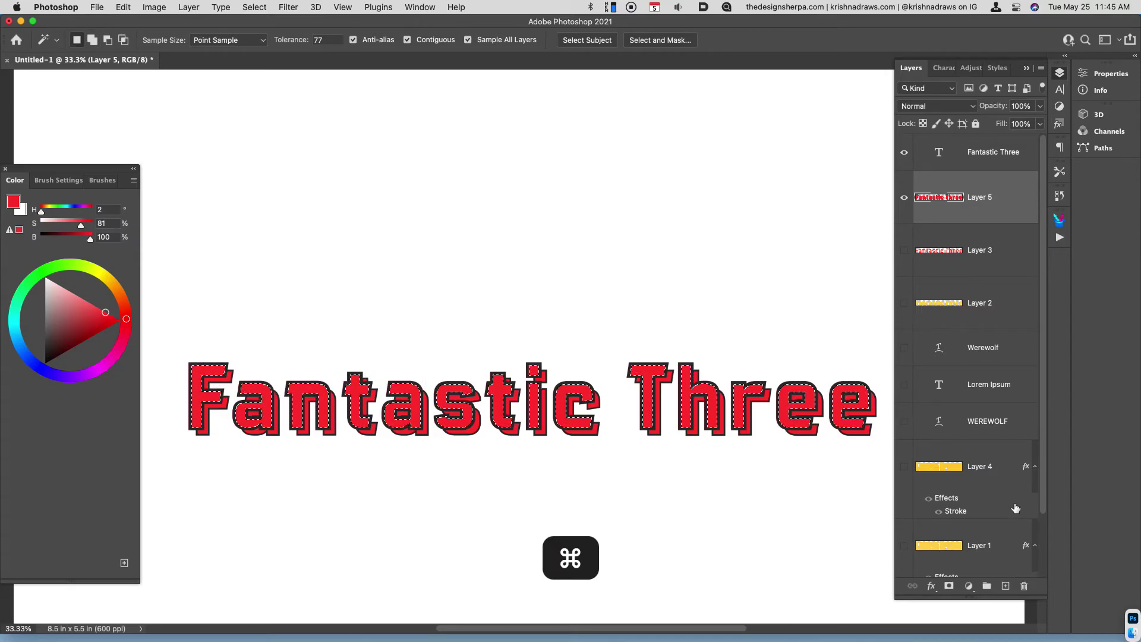
# Copy the selected letter faces to a new layer and shift their color from red to golden yellow with Hue/Saturation
pyautogui.press('super+j')
pyautogui.press('super+u')
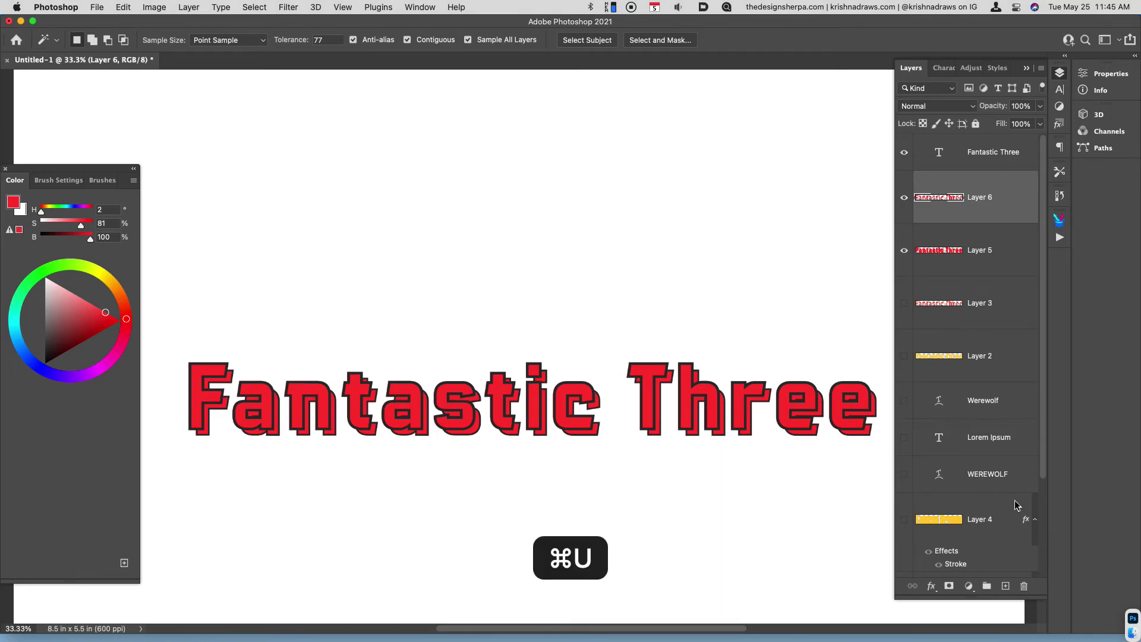
pyautogui.click(990, 351)
pyautogui.moveTo(995, 355); pyautogui.dragTo(988, 354)
pyautogui.click(1098, 293)
pyautogui.press('w')
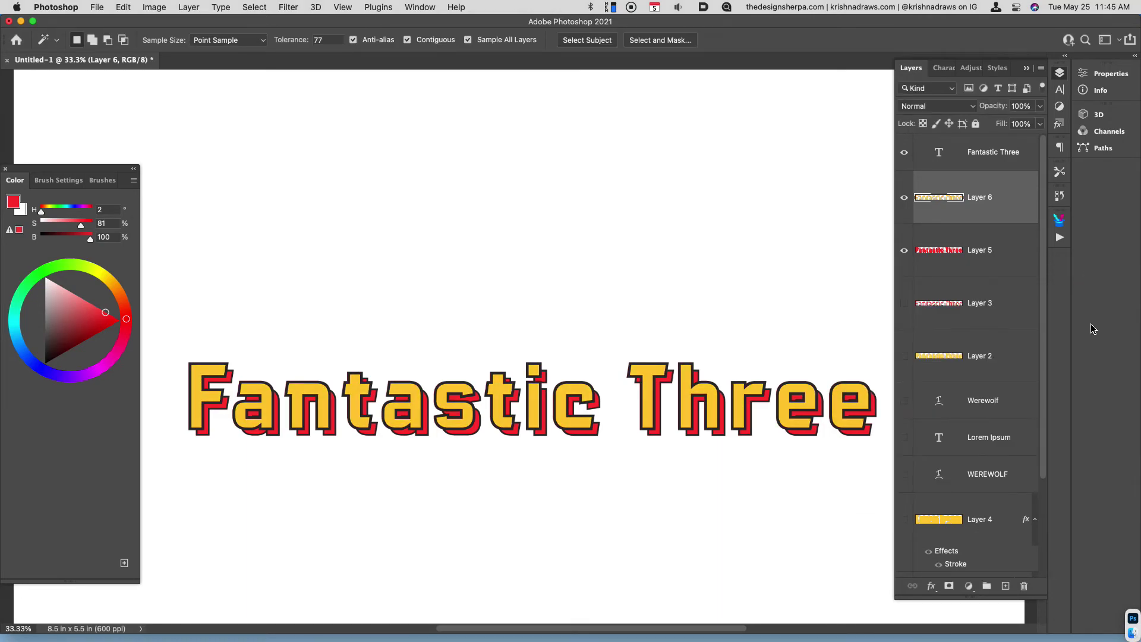
pyautogui.press('super+minus')
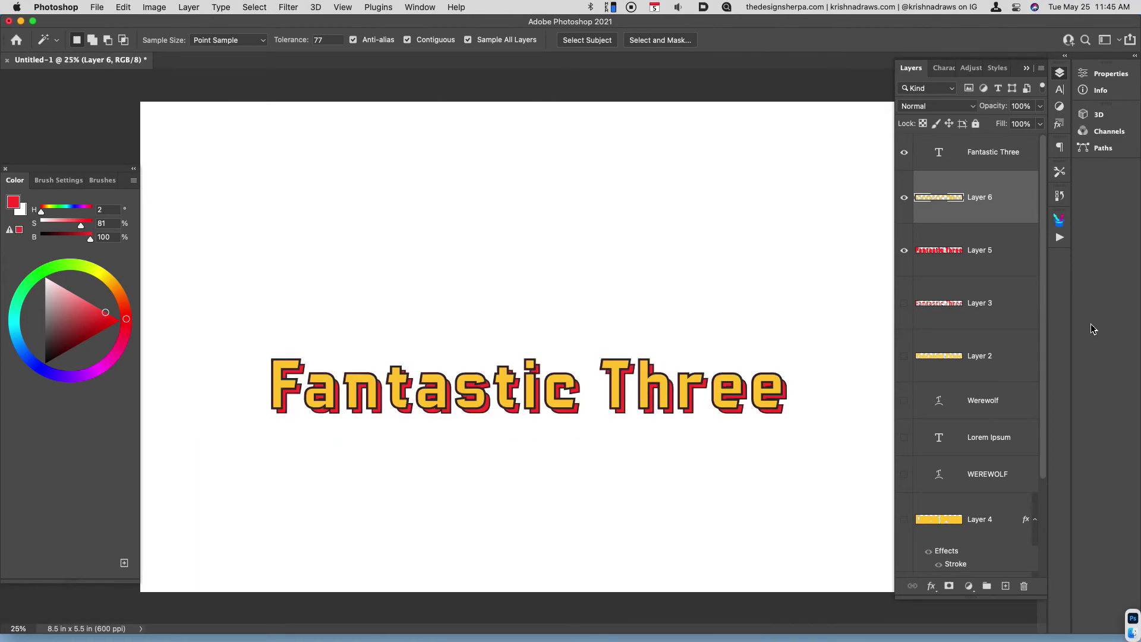